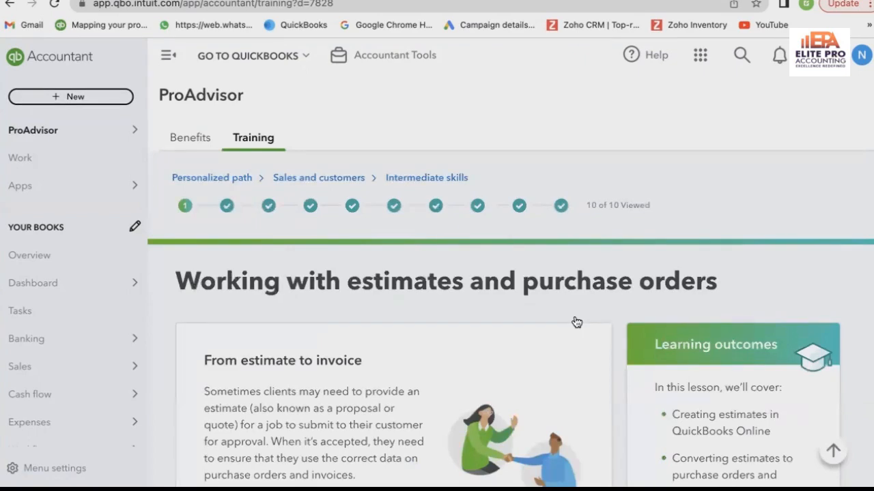
Step: Read the training lesson on working with estimates and purchase orders, through to the section on creating an estimate
scroll(577, 322, "down", 6)
scroll(576, 323, "up", 2)
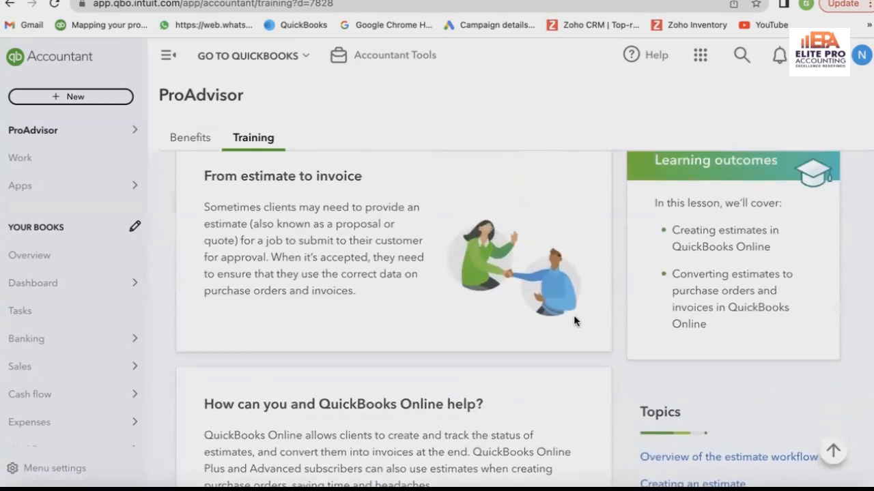
scroll(574, 321, "down", 3)
scroll(573, 321, "down", 10)
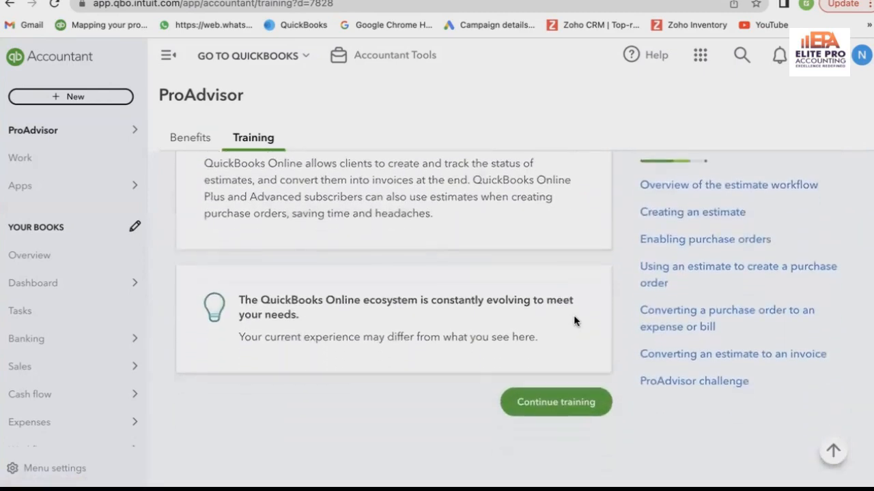
scroll(573, 322, "down", 1)
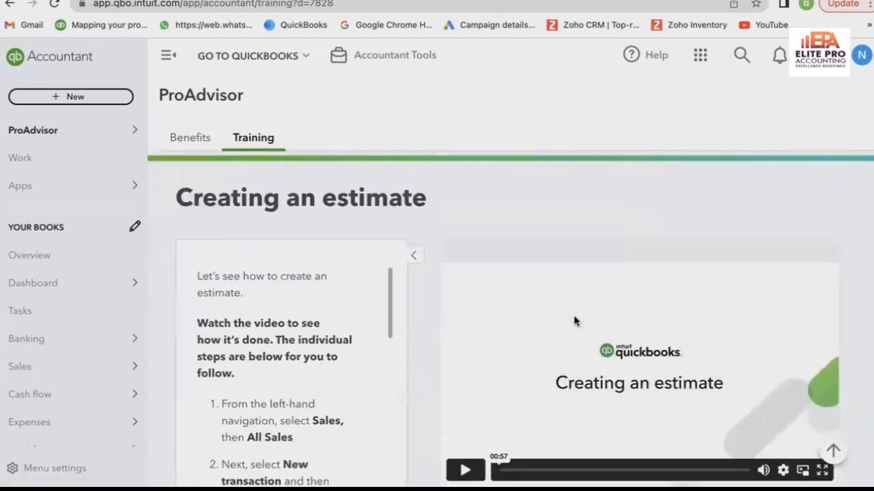
scroll(426, 369, "down", 1)
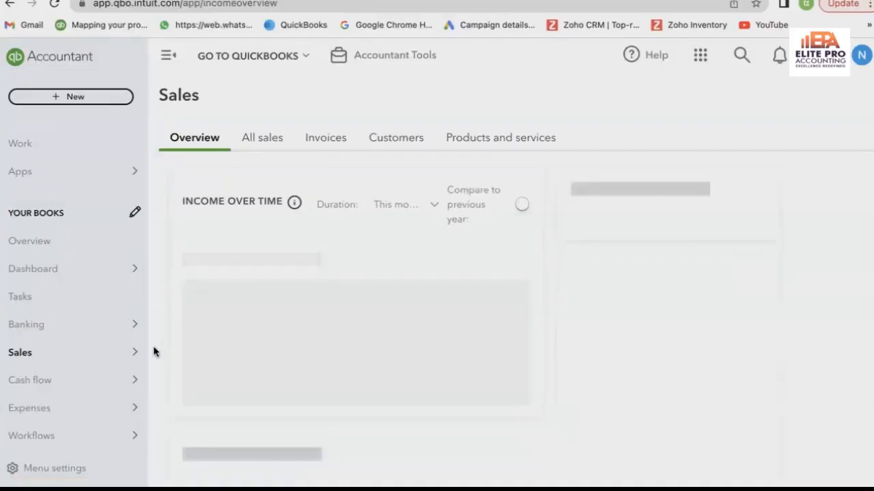
Step: Start a new estimate from the list of all sales transactions
left_click(270, 136)
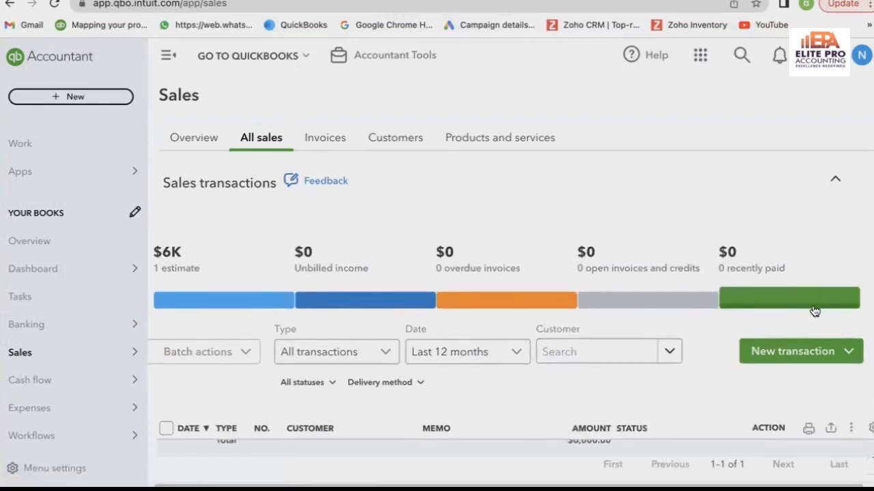
left_click(851, 353)
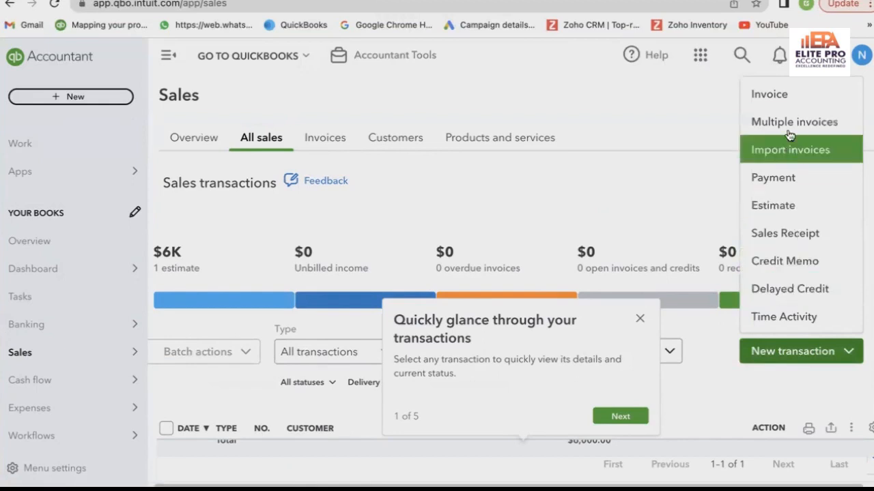
left_click(795, 214)
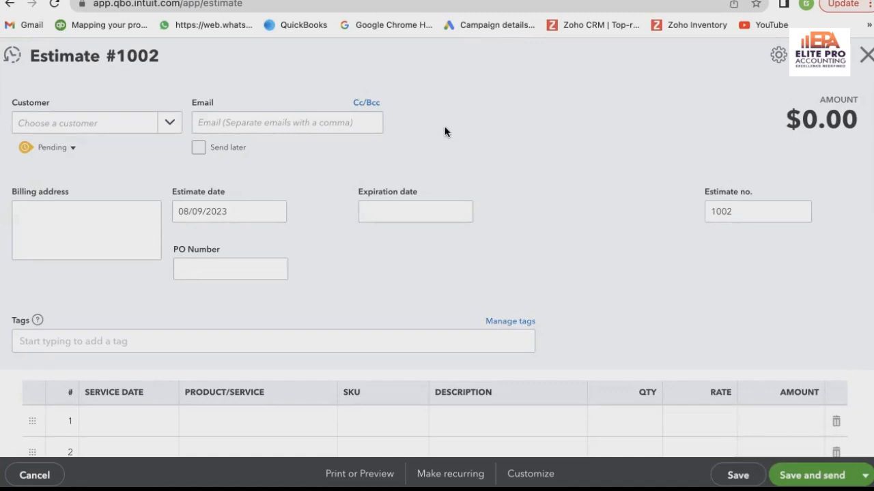
Step: Try to add a new customer with the company name ABC LTD to the estimate
left_click(169, 123)
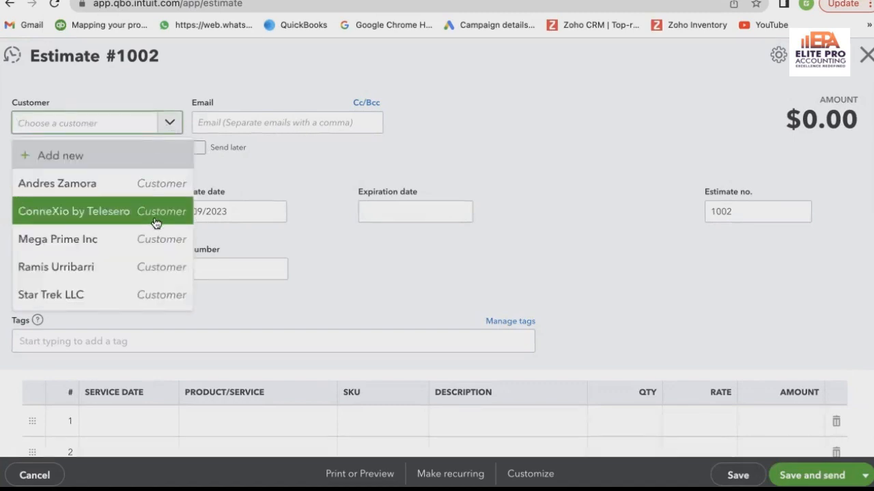
left_click(156, 154)
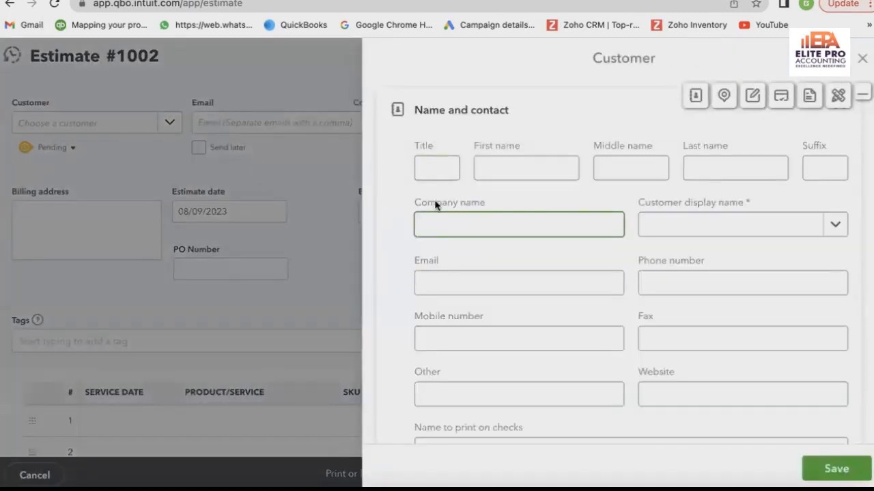
type("ABC ")
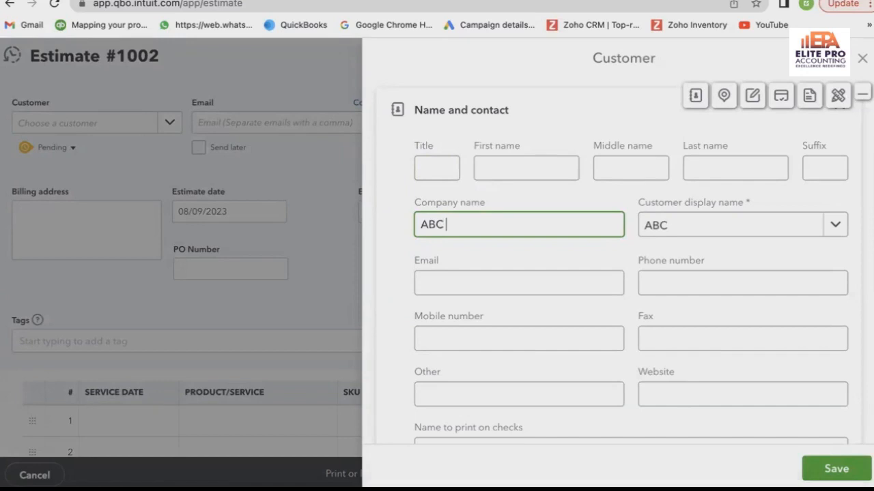
type("LTD")
left_click(864, 471)
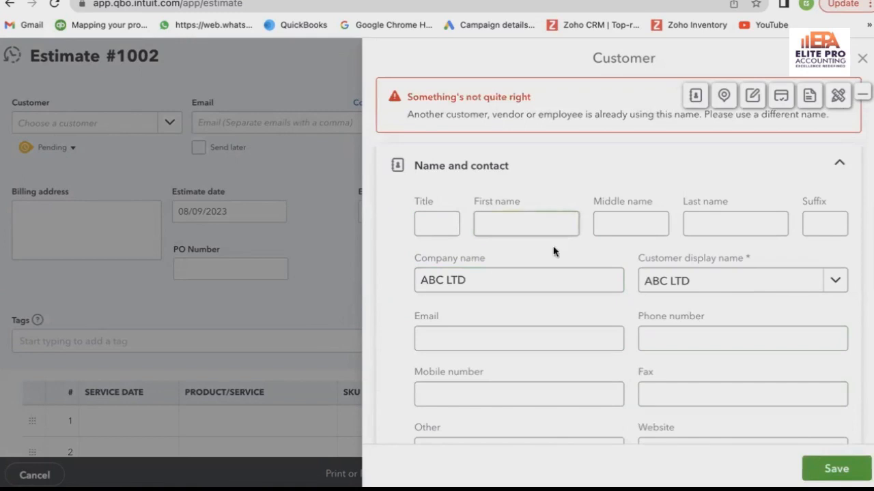
Step: Change the new customer's company name to XYZ LTD and save the customer
left_click(496, 277)
key("Left")
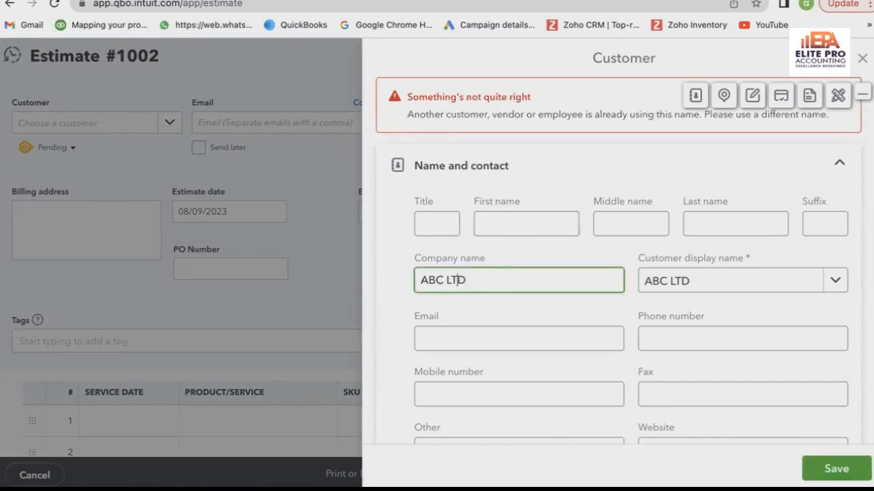
key("Left")
key("Left")
key("BackSpace")
key("BackSpace")
key("BackSpace")
type("XY")
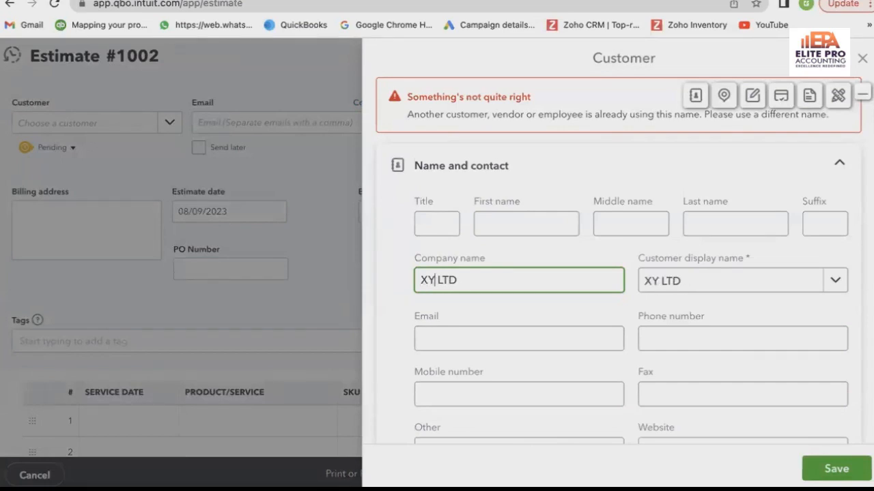
type("Z")
left_click(830, 471)
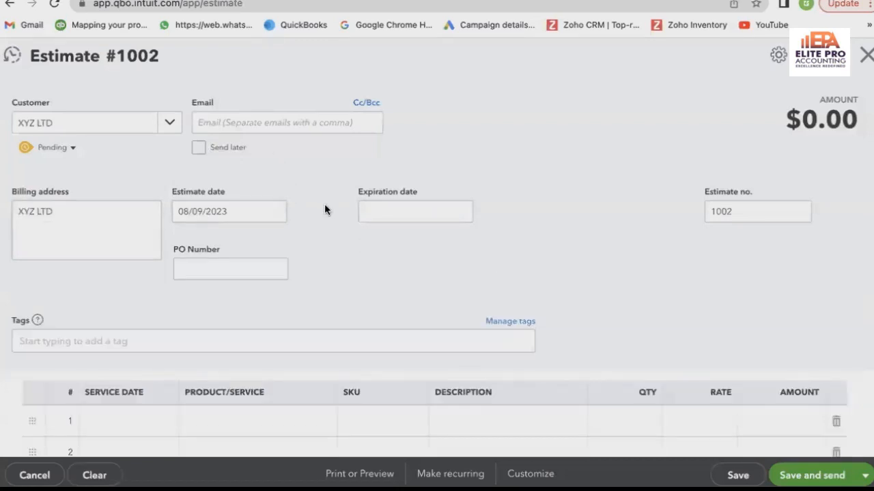
Step: Set the estimate's expiration date to 08/31/2023
left_click(412, 219)
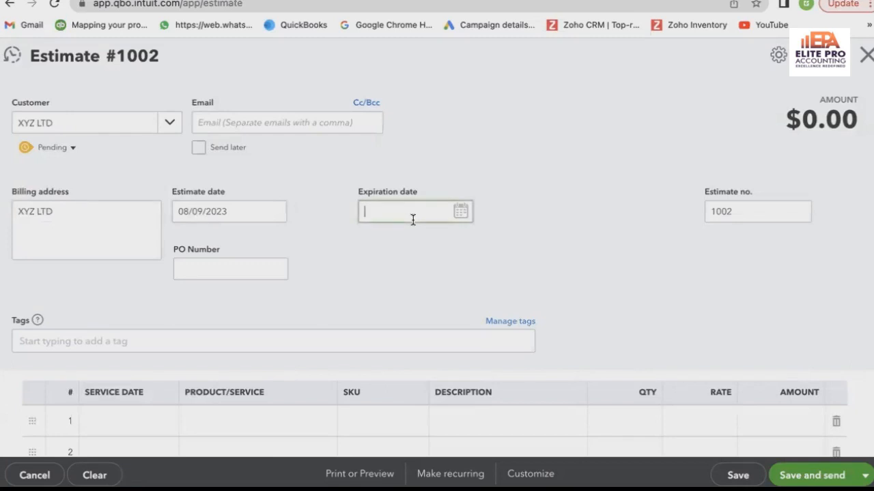
left_click(461, 212)
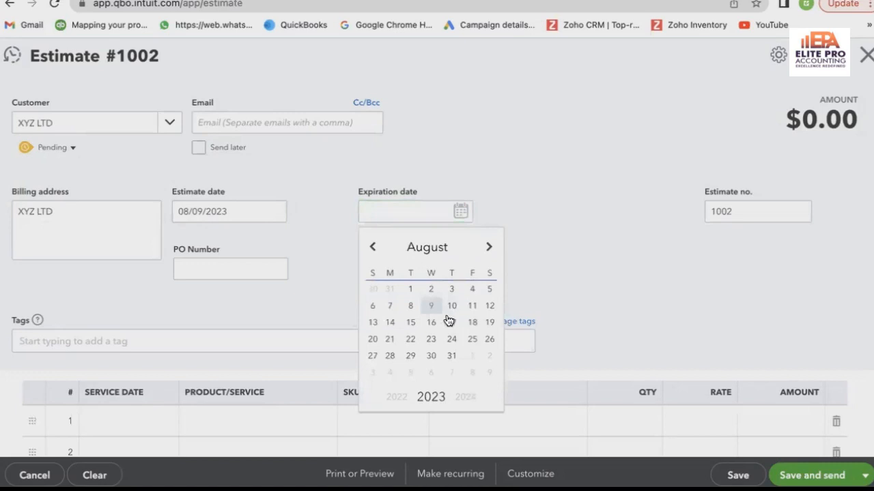
left_click(452, 356)
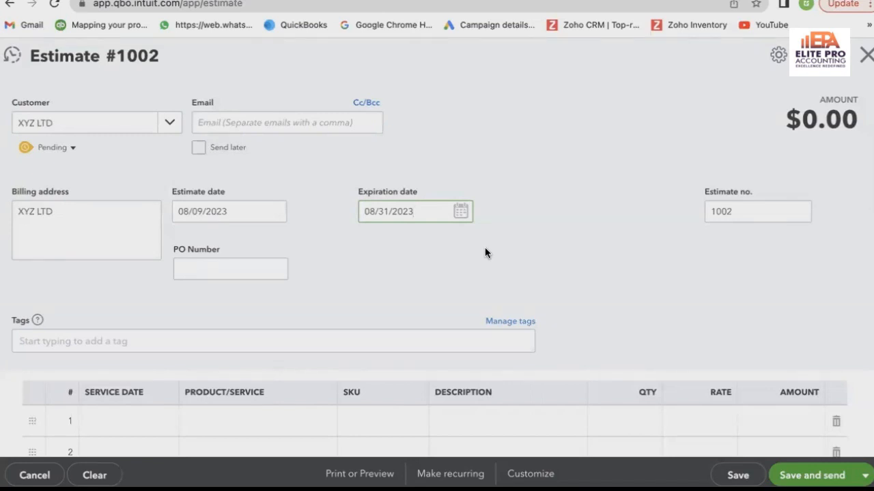
Step: Add Services as the estimate's first line item with the description BOOKKEEPING FOR 12 MONTHS
scroll(485, 253, "down", 1)
scroll(485, 253, "down", 3)
scroll(484, 248, "up", 2)
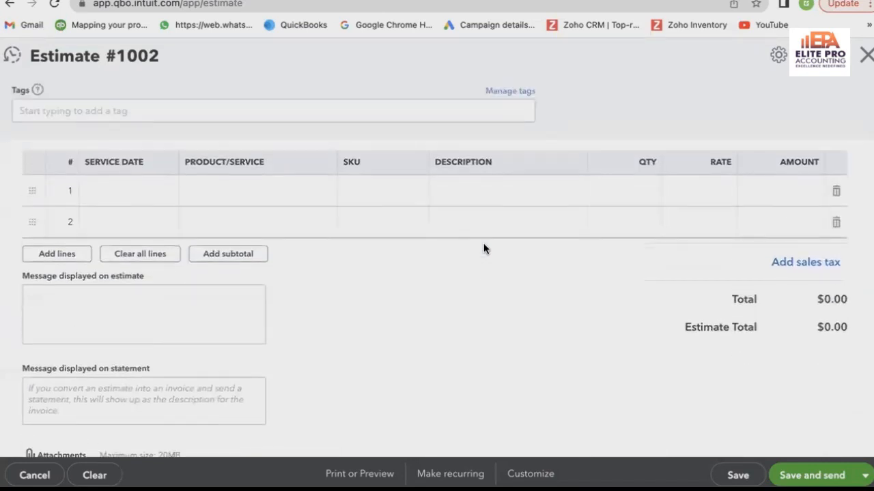
left_click(233, 242)
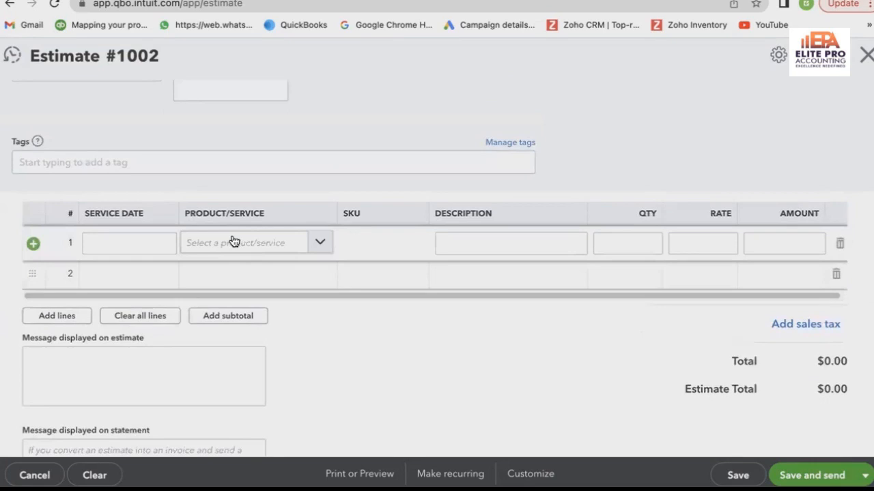
left_click(320, 242)
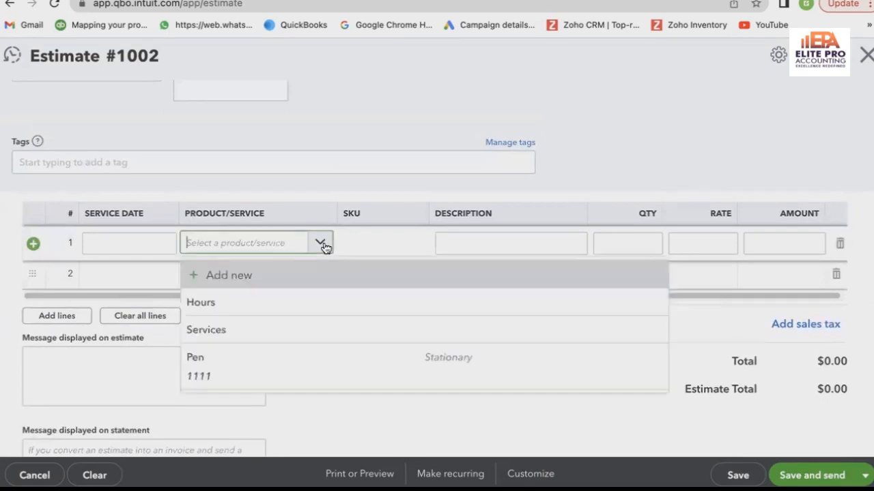
left_click(332, 330)
left_click(450, 237)
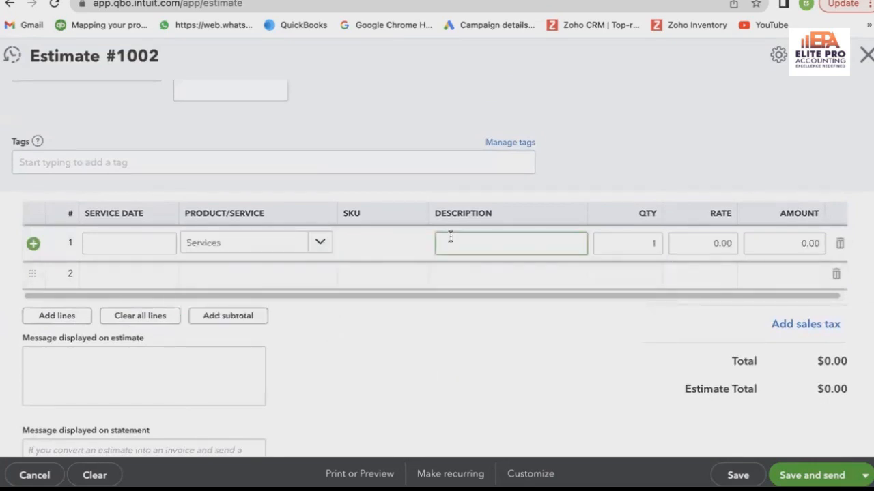
type("BOOKKEEPING FOR 12 MONTHS")
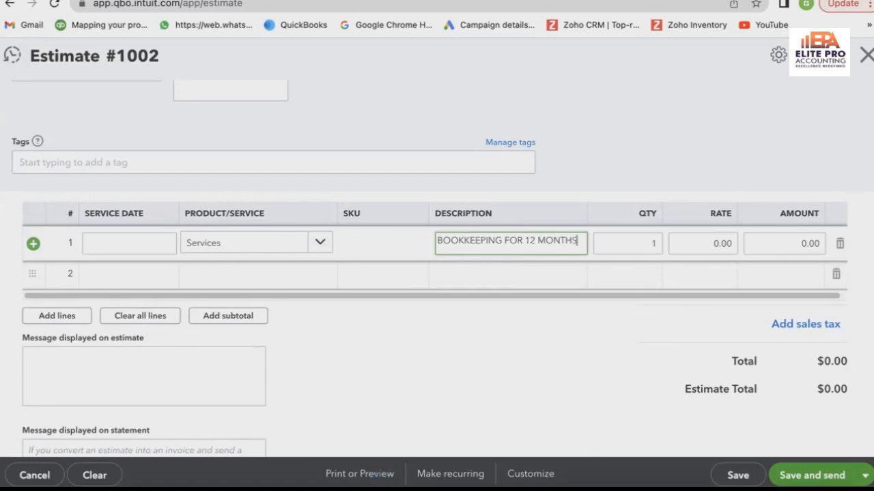
Step: Set the bookkeeping line's quantity to 12 and its rate to 100
key("Tab")
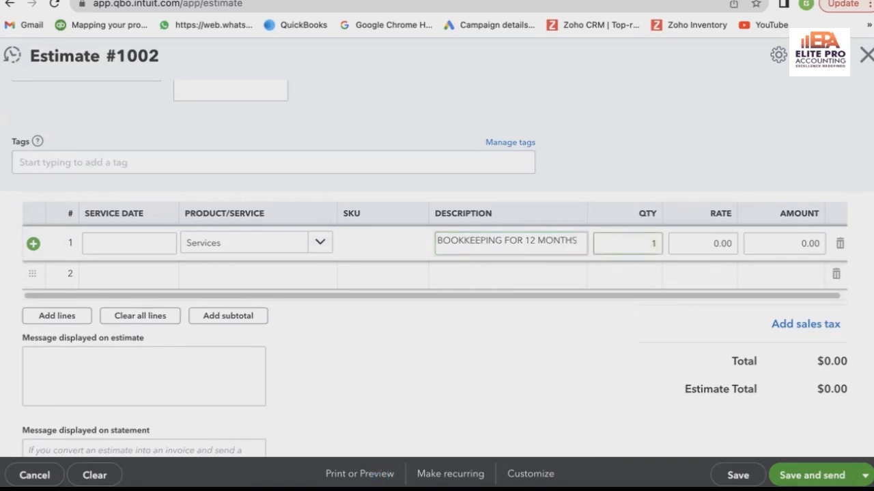
type("2")
key("Tab")
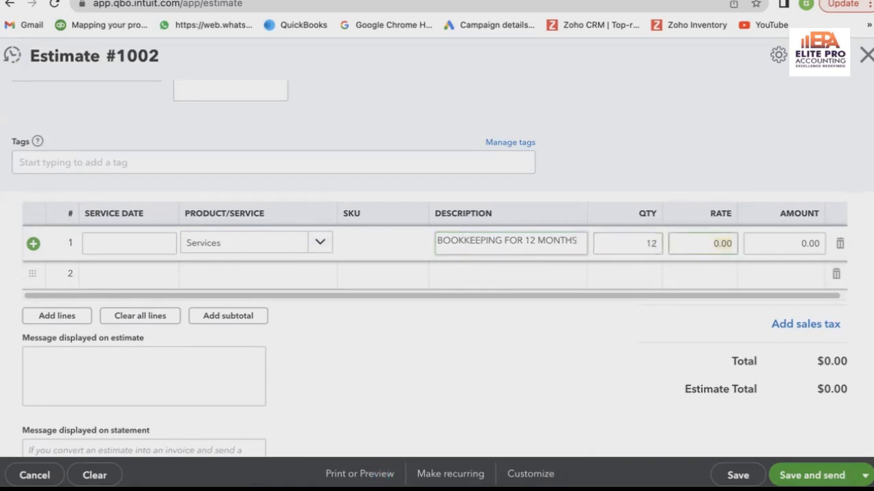
type("100")
key("Tab")
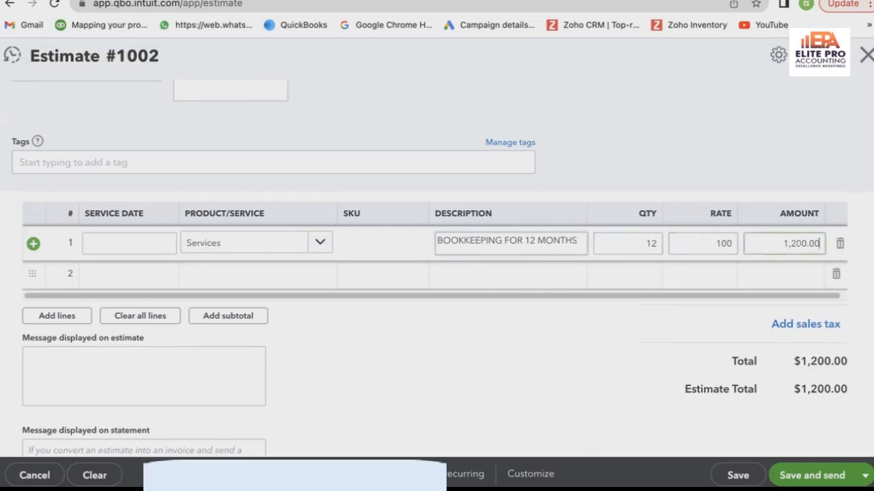
Step: Review the completed estimate for XYZ LTD, save it without sending, and close it
scroll(460, 256, "down", 3)
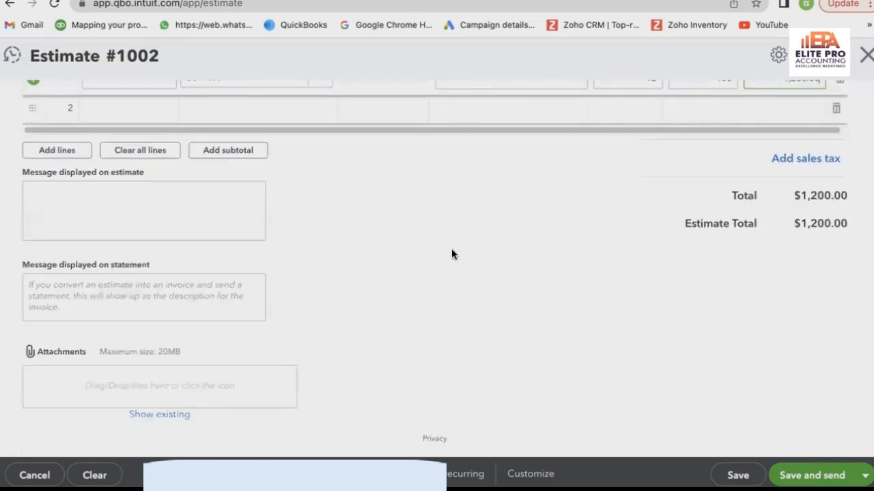
scroll(451, 251, "up", 5)
scroll(451, 255, "down", 1)
scroll(451, 254, "down", 1)
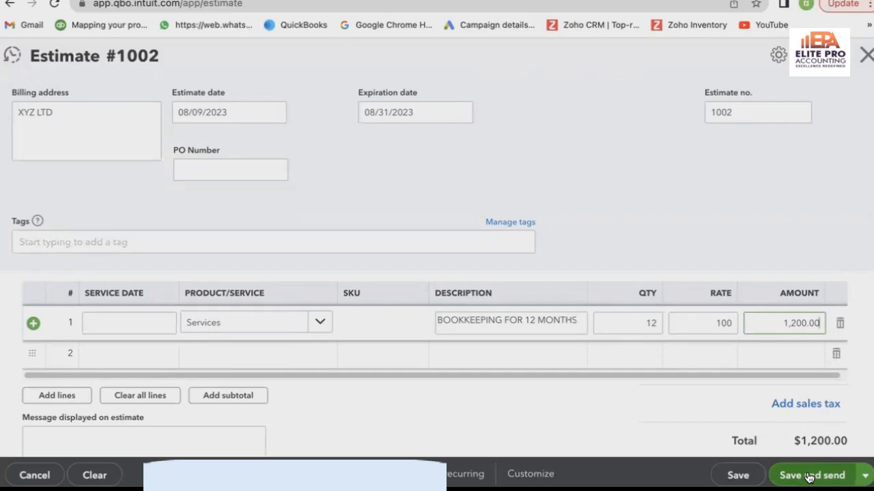
left_click(748, 475)
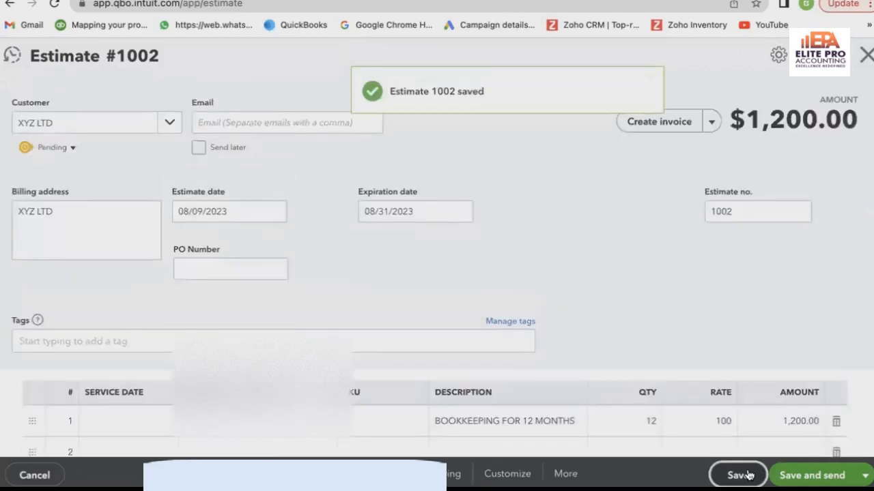
left_click(866, 56)
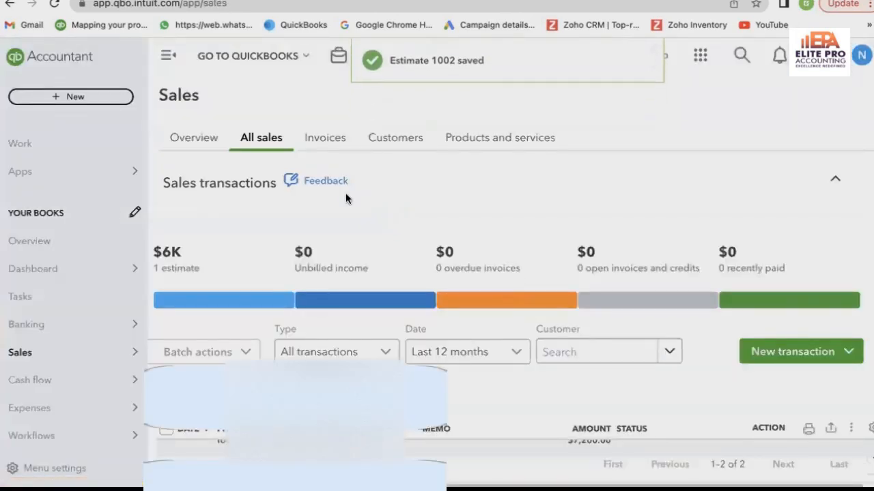
Step: Reload the list of all sales and convert the pending XYZ LTD estimate to an invoice
left_click(185, 141)
left_click(275, 141)
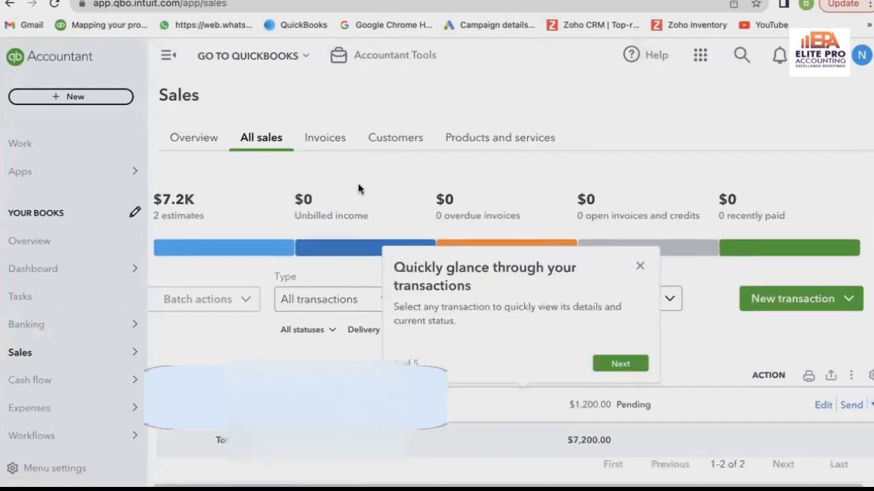
scroll(266, 335, "down", 1)
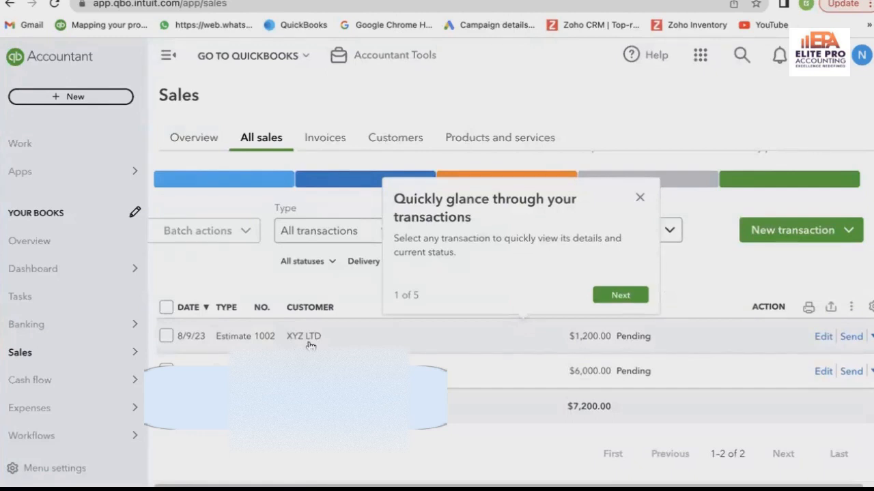
scroll(551, 348, "up", 1)
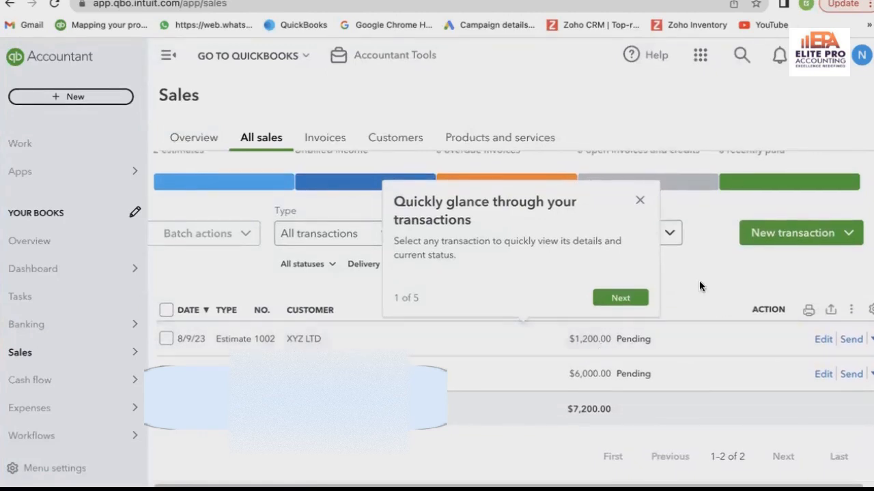
left_click(642, 200)
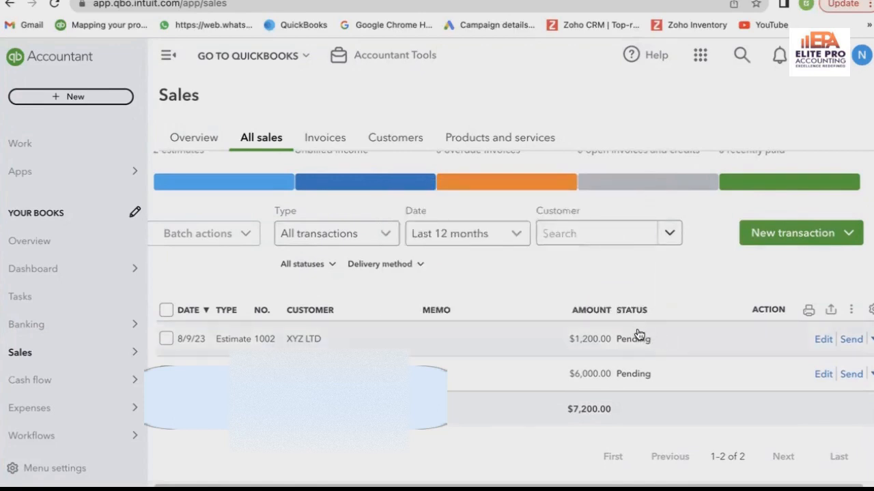
left_click(866, 339)
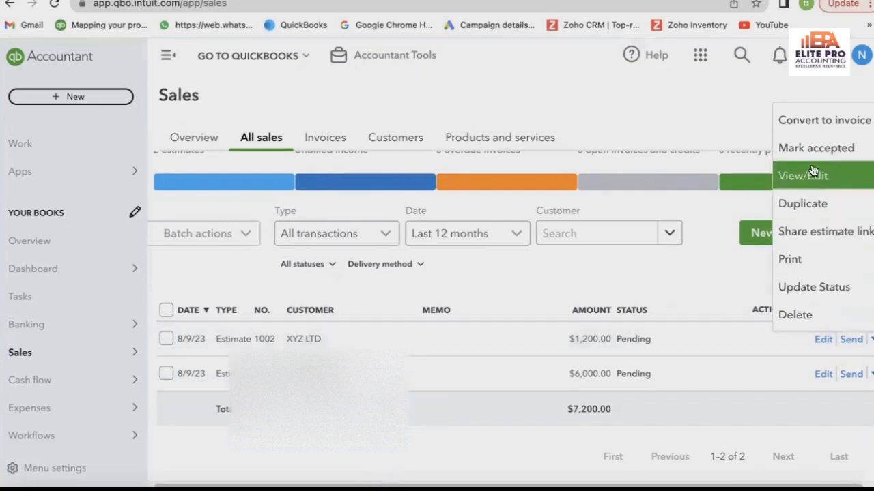
left_click(815, 121)
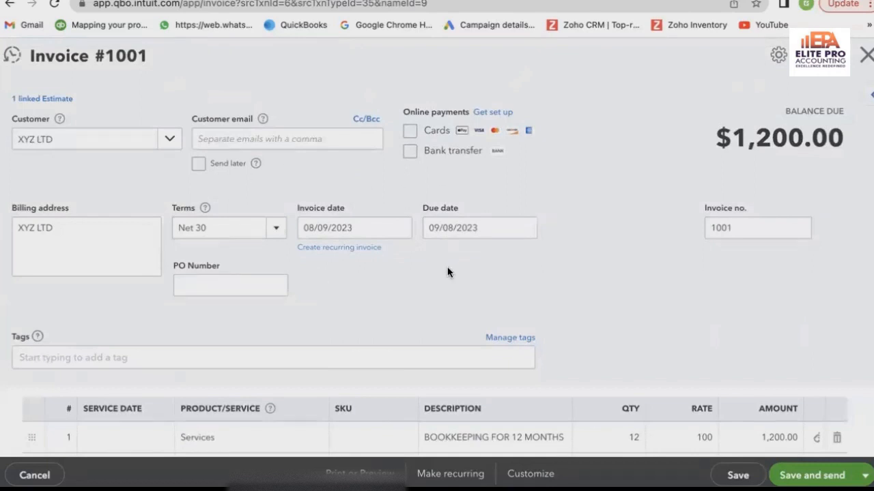
Step: Set the rate of the invoice's bookkeeping line to 90 and save the invoice without sending it
scroll(447, 271, "down", 4)
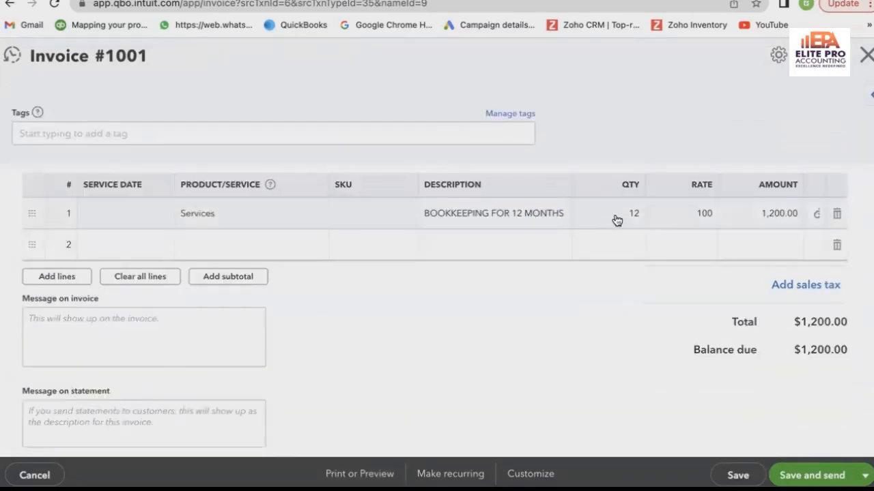
left_click(690, 213)
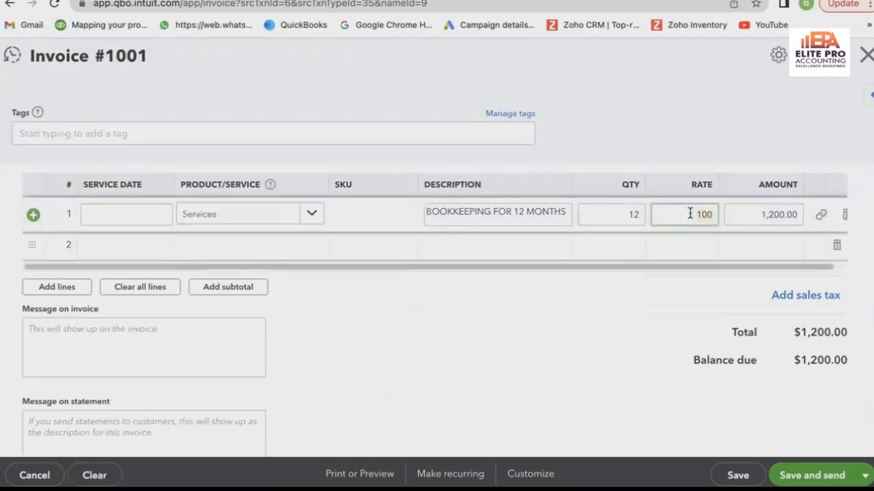
type("90")
left_click(642, 308)
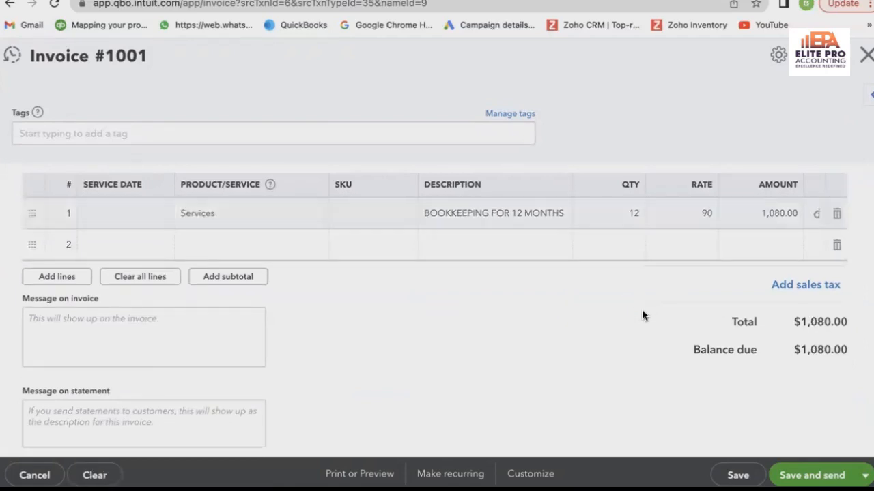
left_click(741, 477)
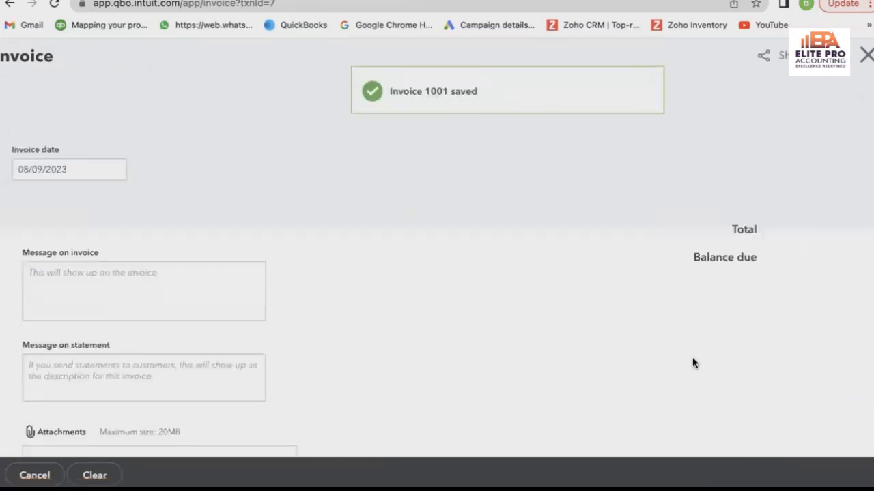
Step: Review the saved XYZ LTD invoice from its customer details to its line items and close it
scroll(699, 268, "down", 1)
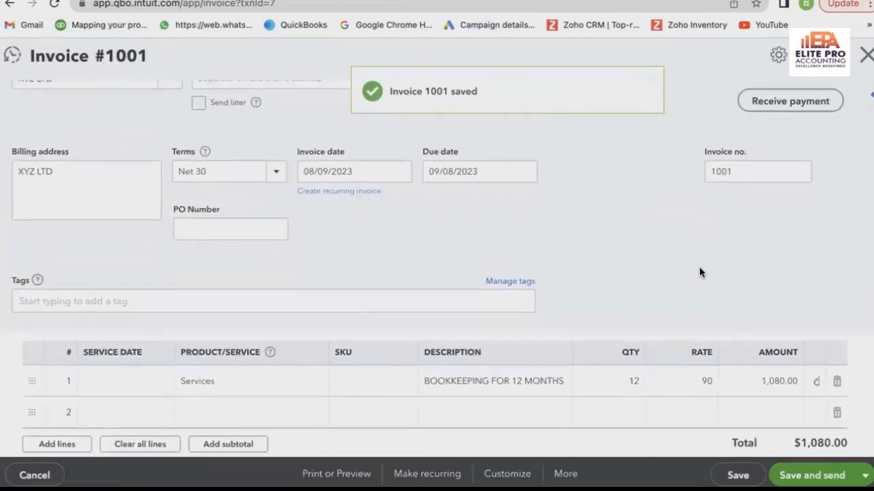
scroll(699, 272, "down", 2)
scroll(699, 272, "up", 3)
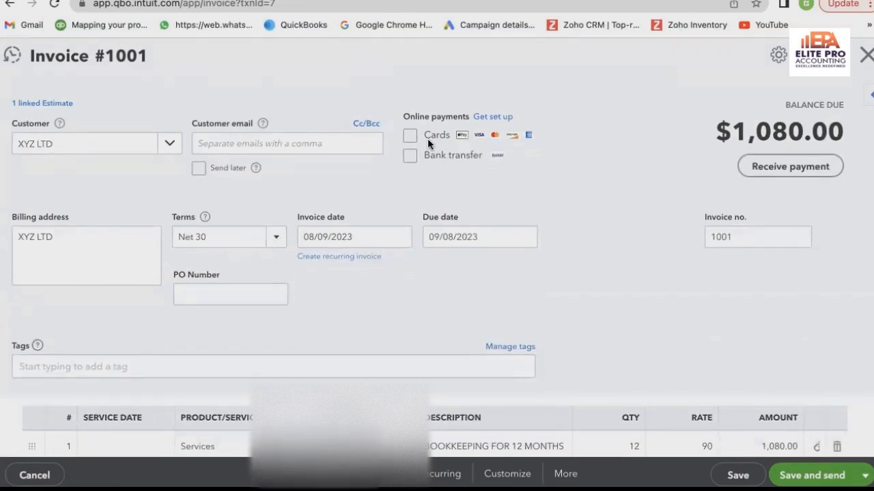
left_click(866, 55)
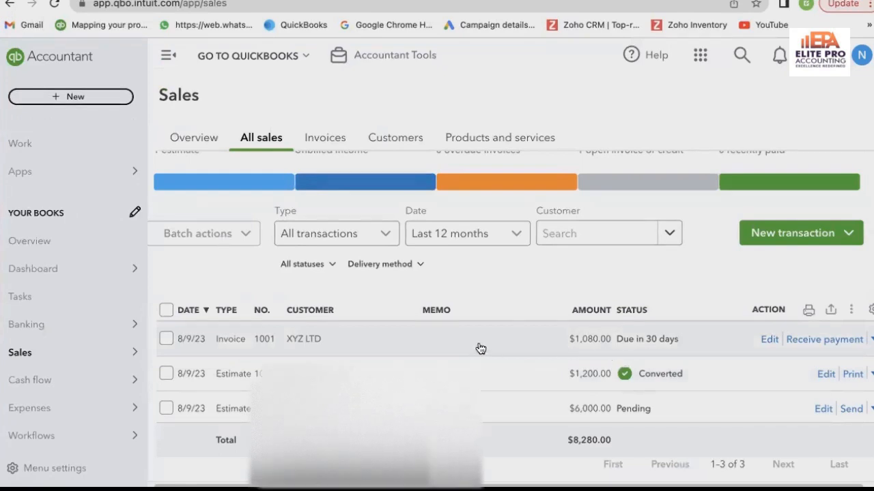
Step: Examine the XYZ LTD invoice's details and further actions from the sales list, and return to the sales summary
left_click(574, 341)
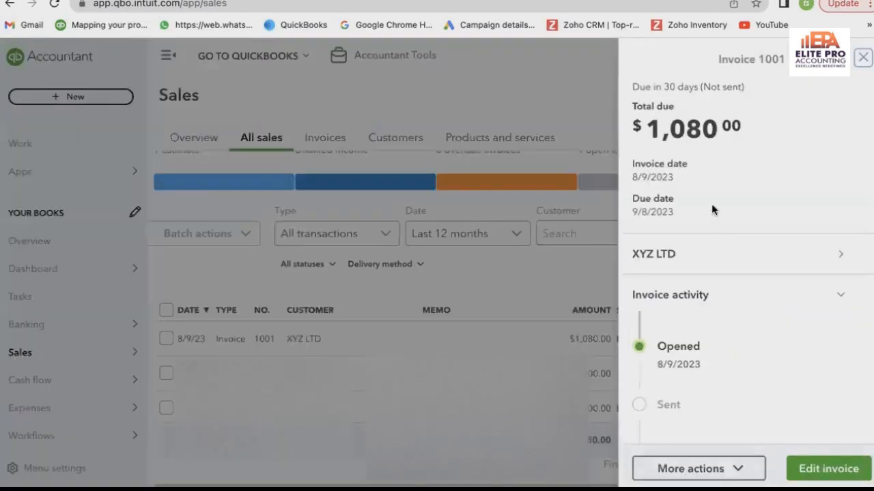
left_click(734, 469)
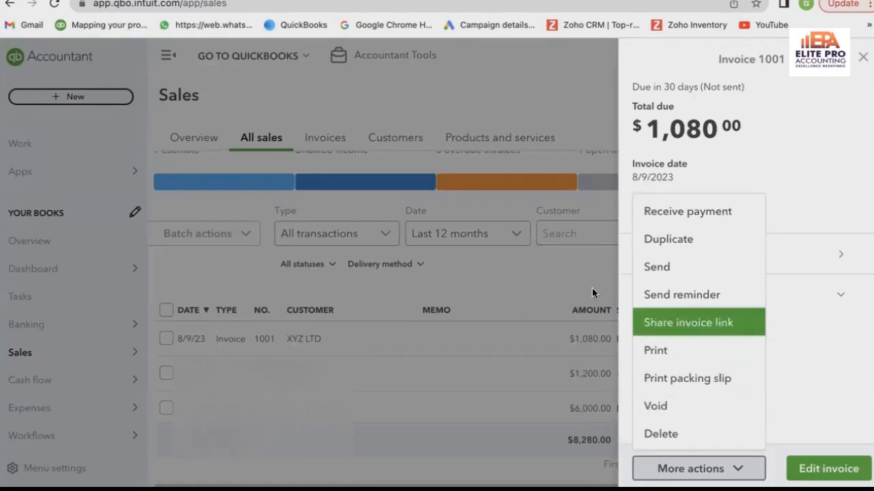
left_click(576, 267)
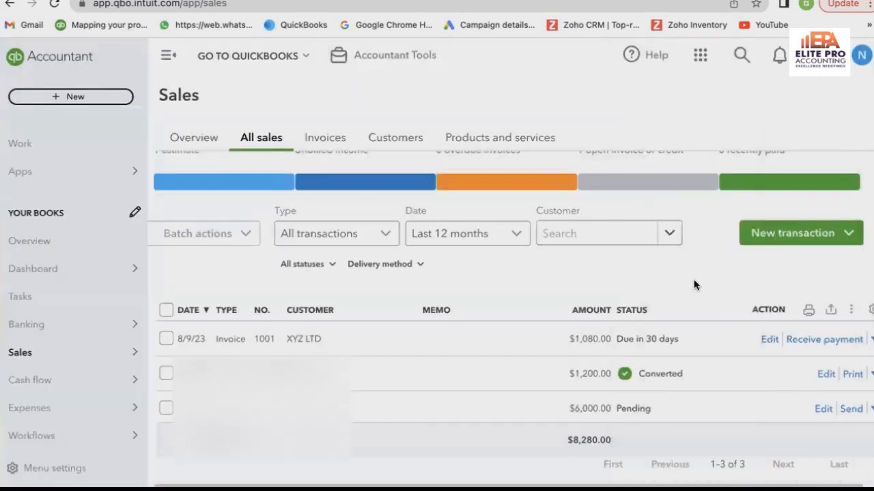
scroll(694, 284, "up", 1)
scroll(694, 279, "up", 1)
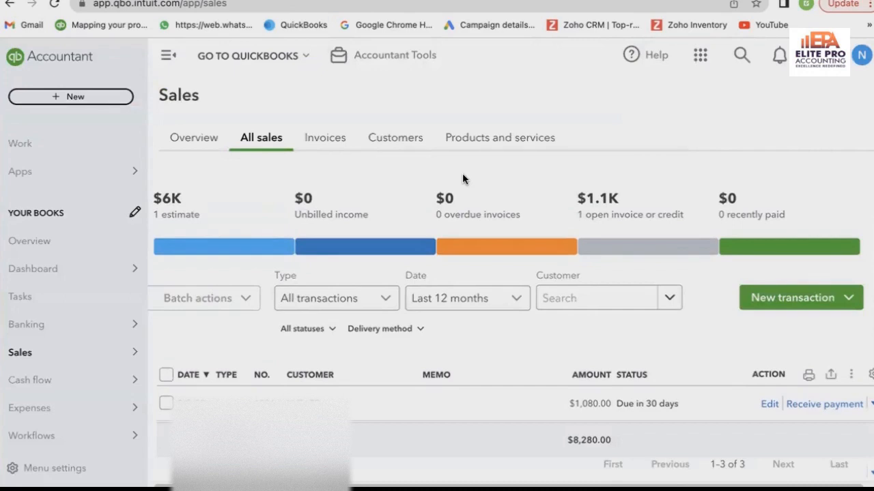
scroll(619, 183, "up", 1)
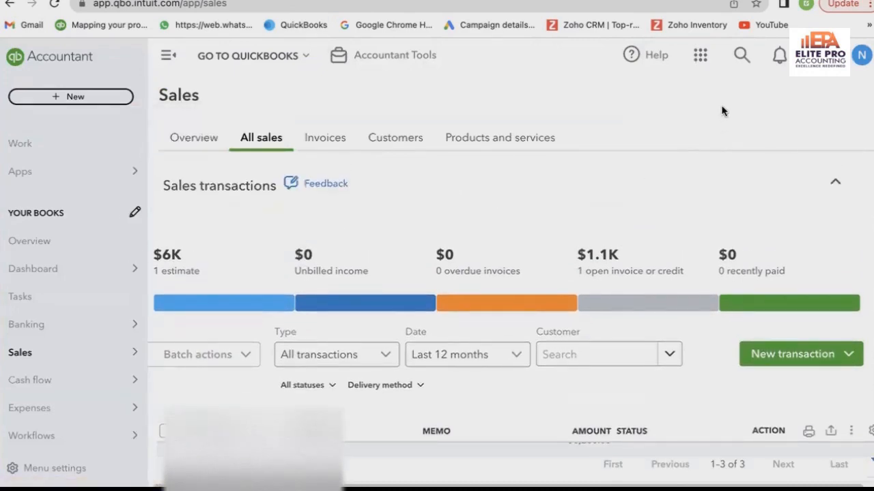
Step: Look through the transaction types that can be created and reopen the list of all sales
left_click(78, 97)
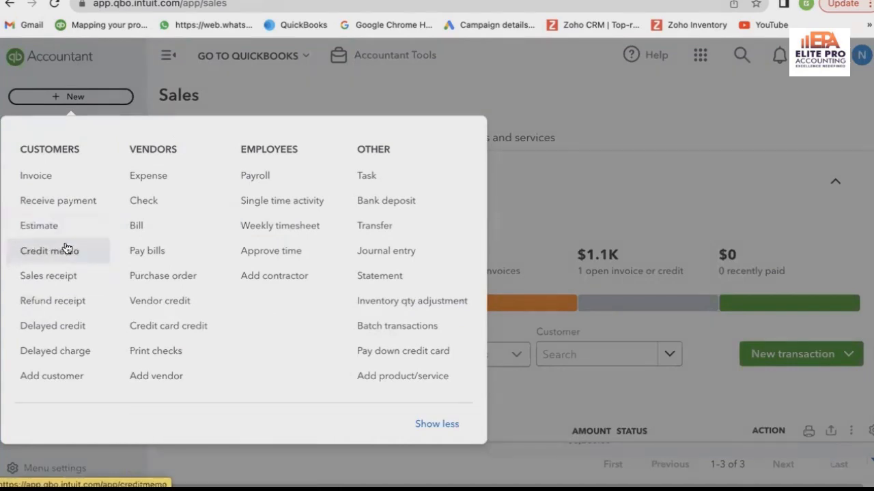
left_click(629, 109)
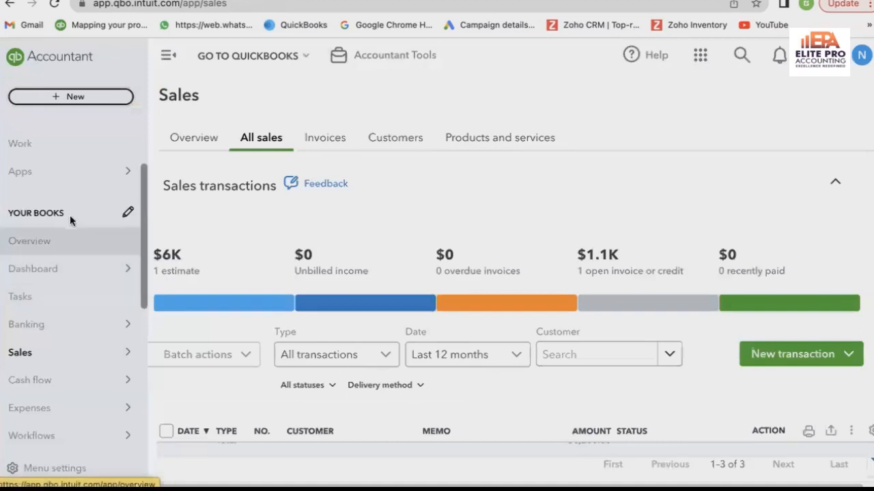
scroll(70, 260, "down", 1)
mouse_move(80, 316)
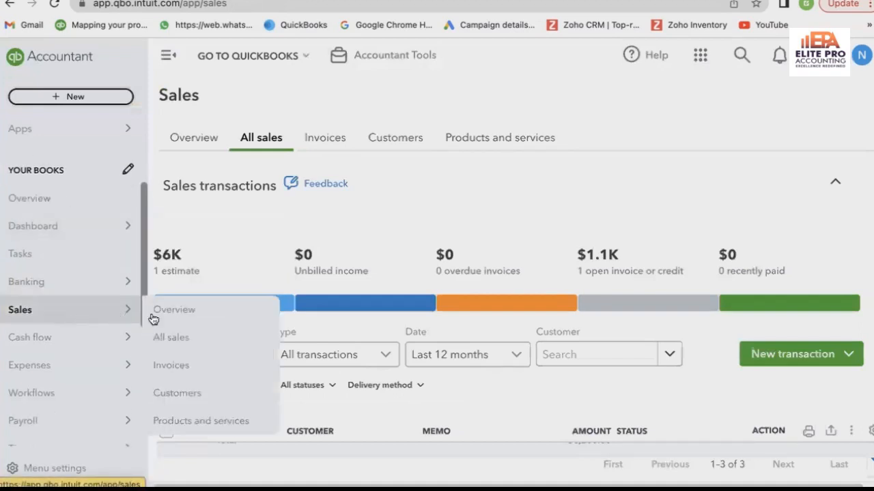
left_click(196, 338)
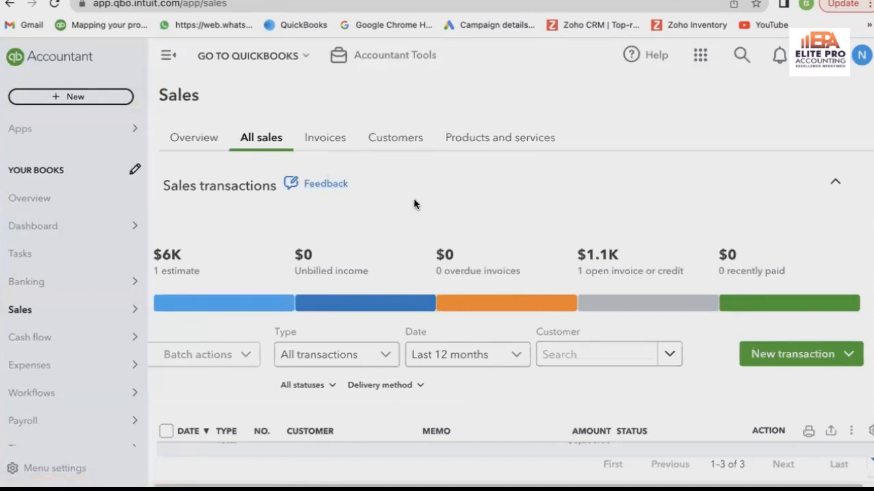
Step: Filter the sales transactions to open estimates and review the status of each one
scroll(540, 240, "down", 1)
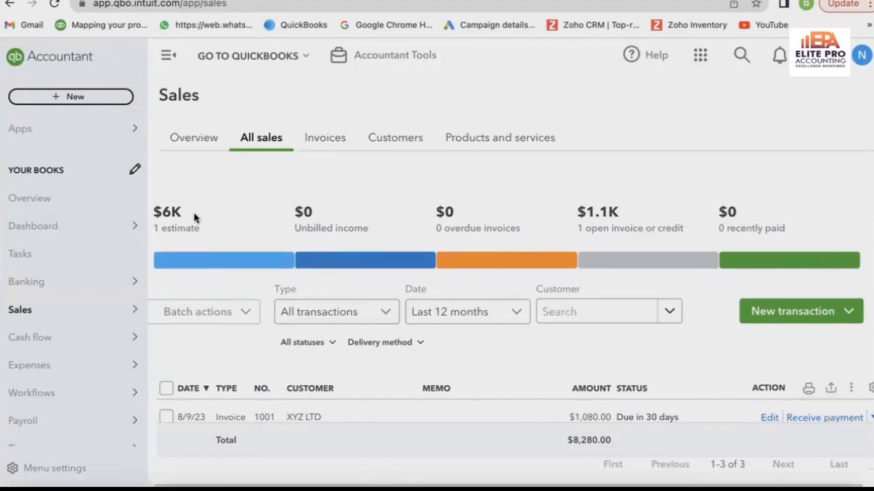
left_click(208, 258)
scroll(263, 290, "down", 1)
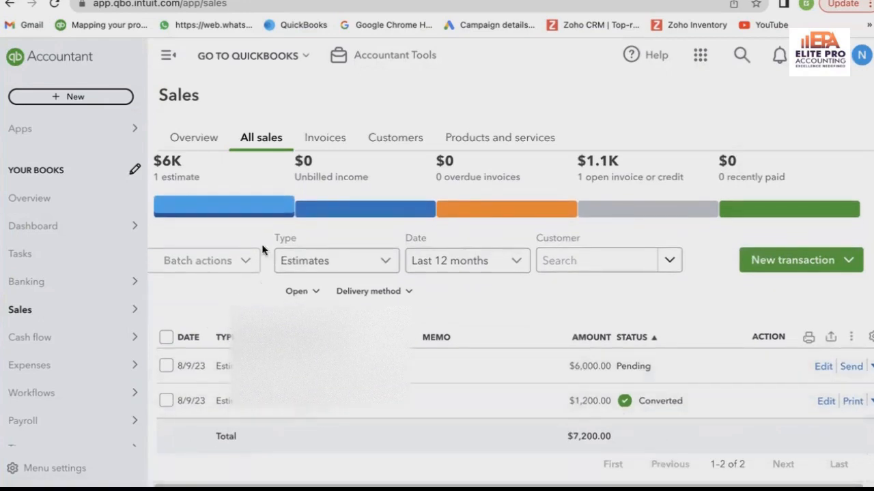
scroll(262, 244, "up", 2)
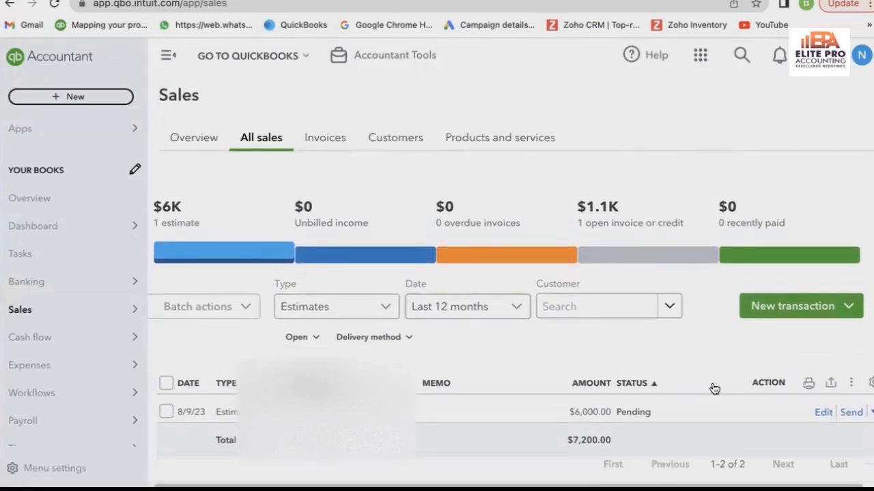
scroll(354, 186, "up", 2)
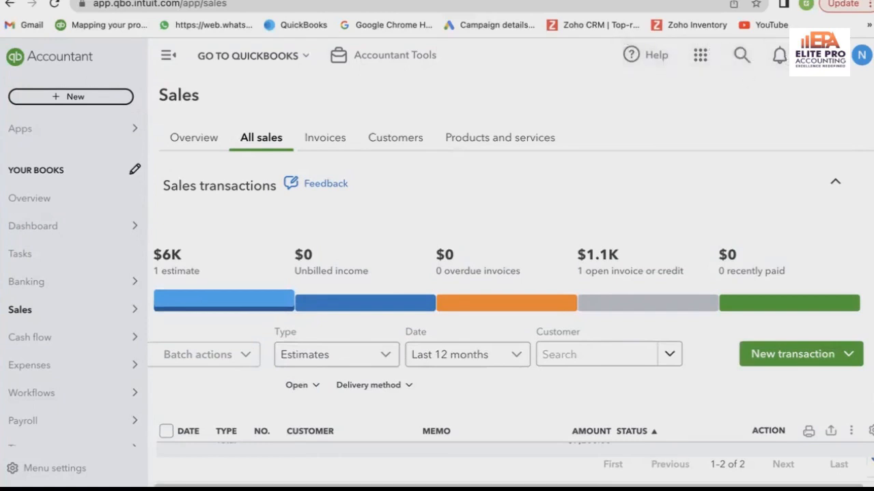
Step: Check the Use purchase orders option in the company's expense settings and leave the settings without saving
left_click(817, 55)
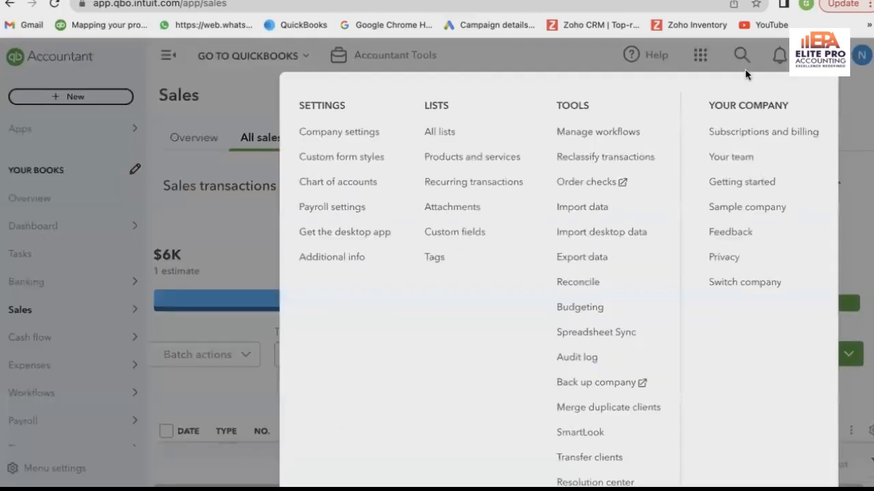
left_click(344, 133)
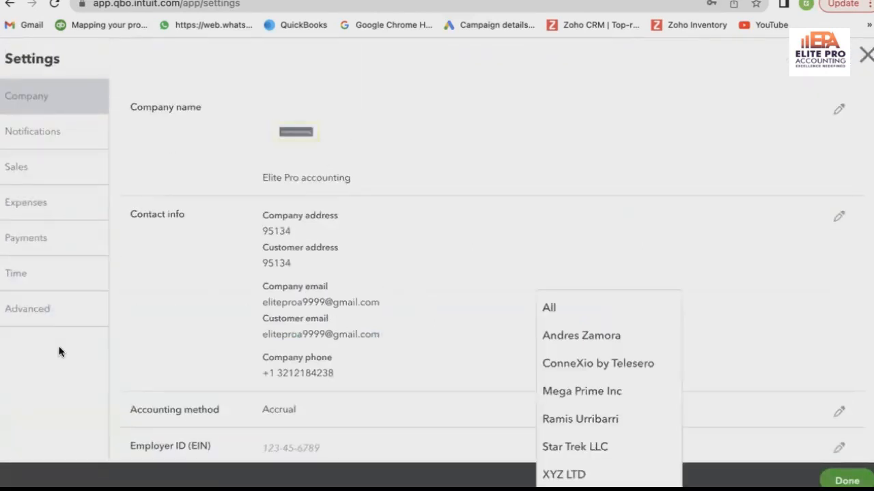
left_click(72, 201)
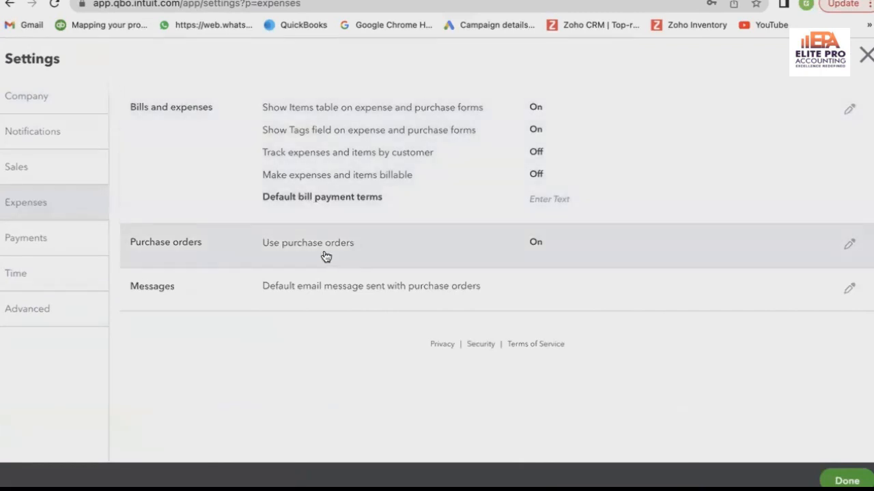
left_click(548, 238)
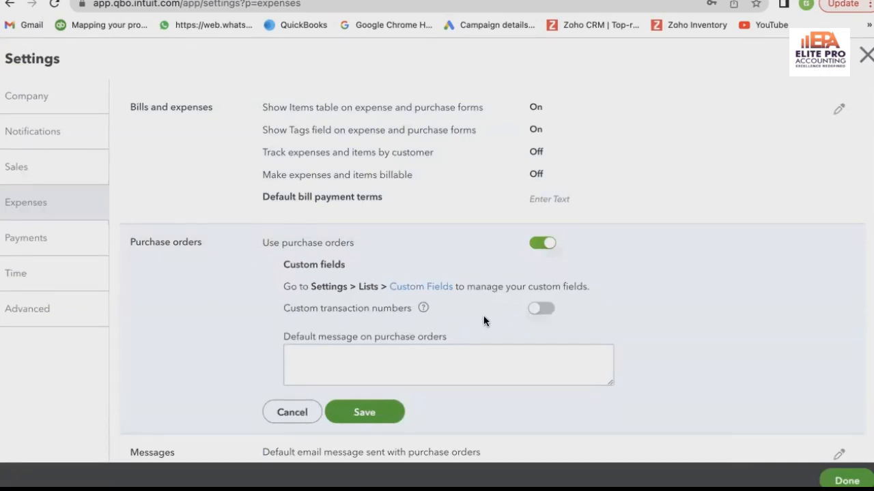
scroll(484, 321, "down", 1)
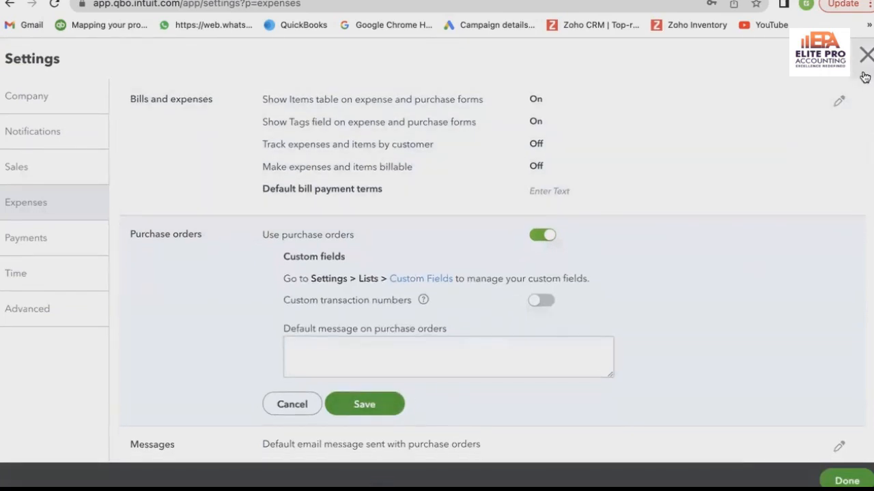
left_click(865, 56)
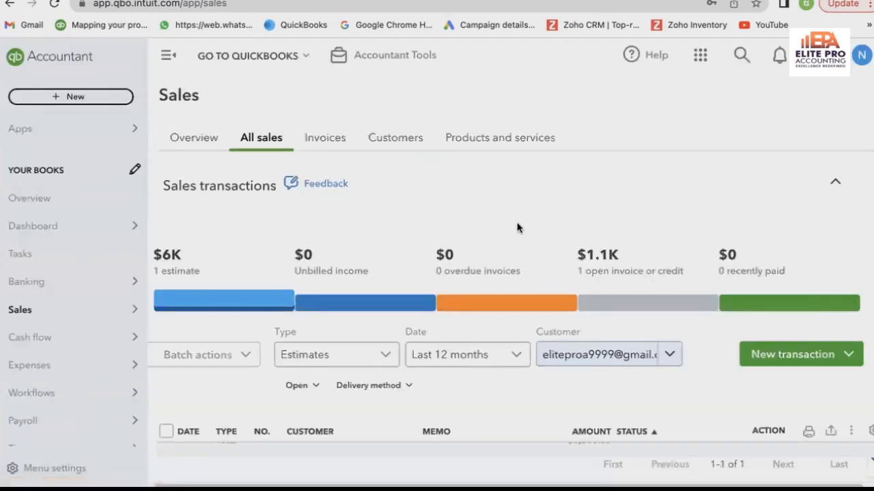
Step: Open the expenses overview and look through the kinds of new transactions it offers
mouse_move(22, 310)
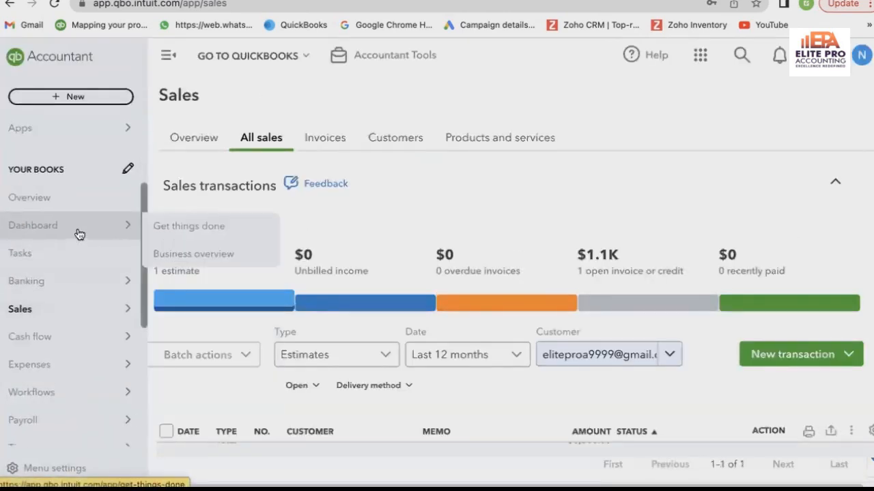
mouse_move(115, 363)
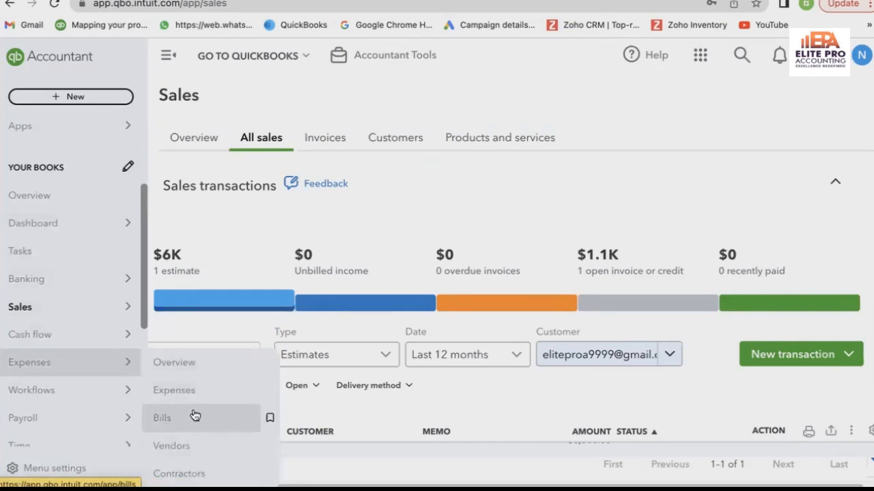
left_click(201, 368)
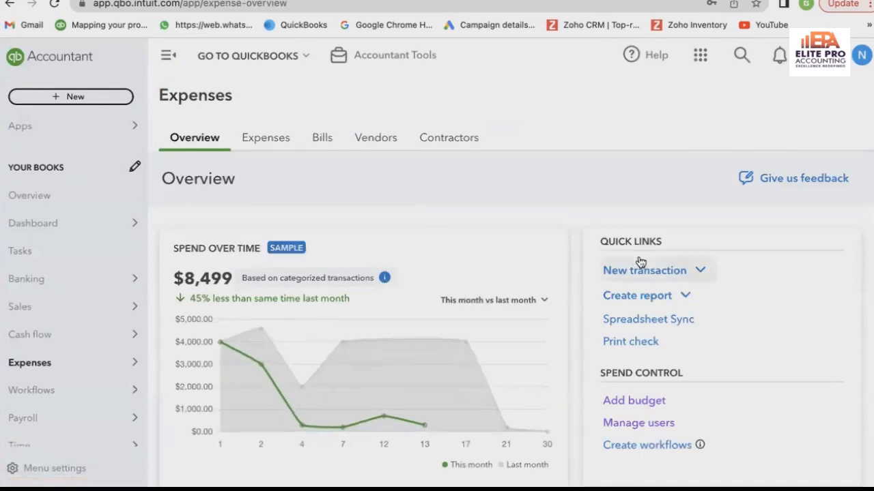
left_click(701, 271)
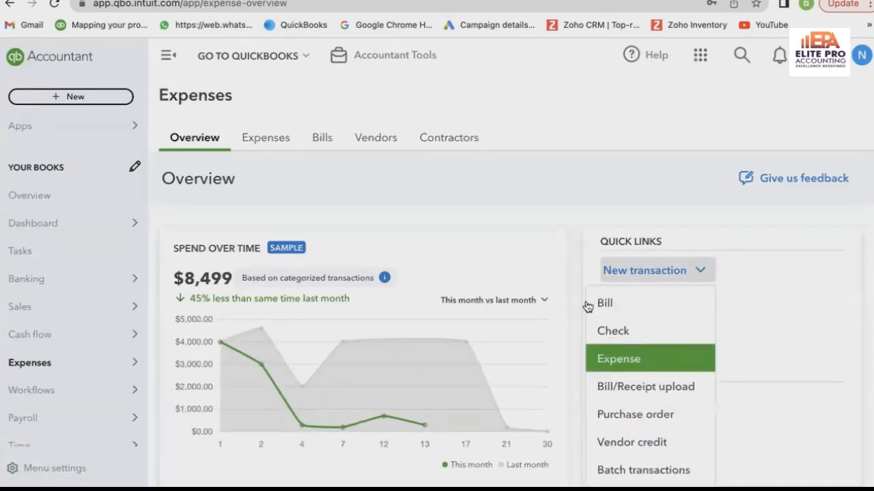
left_click(464, 193)
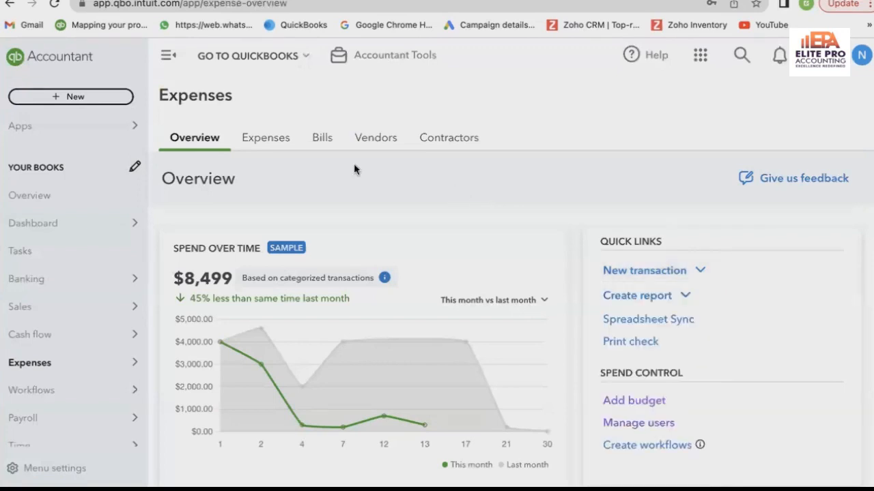
Step: Start a new purchase order from the expense transactions and choose ABC LTD as its vendor
left_click(279, 144)
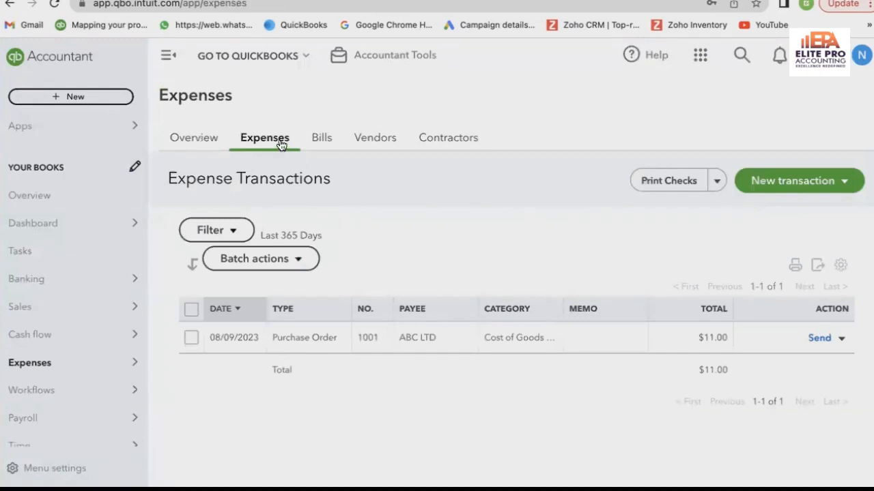
left_click(845, 183)
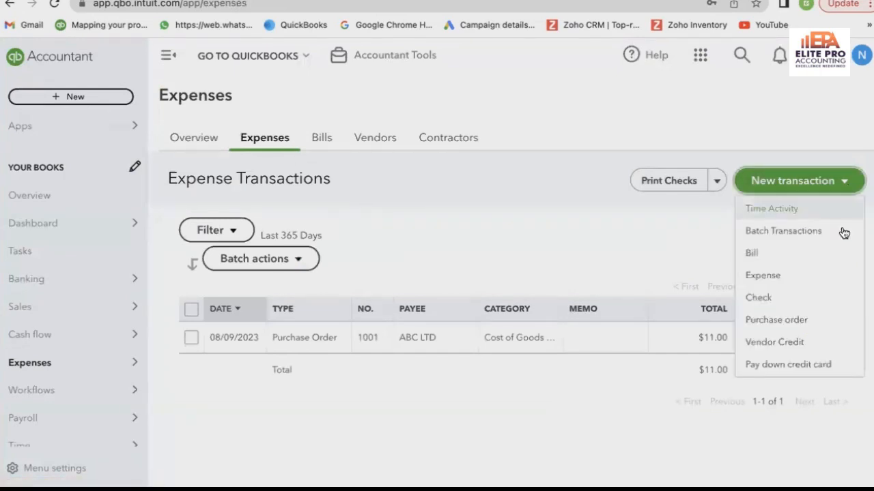
left_click(776, 318)
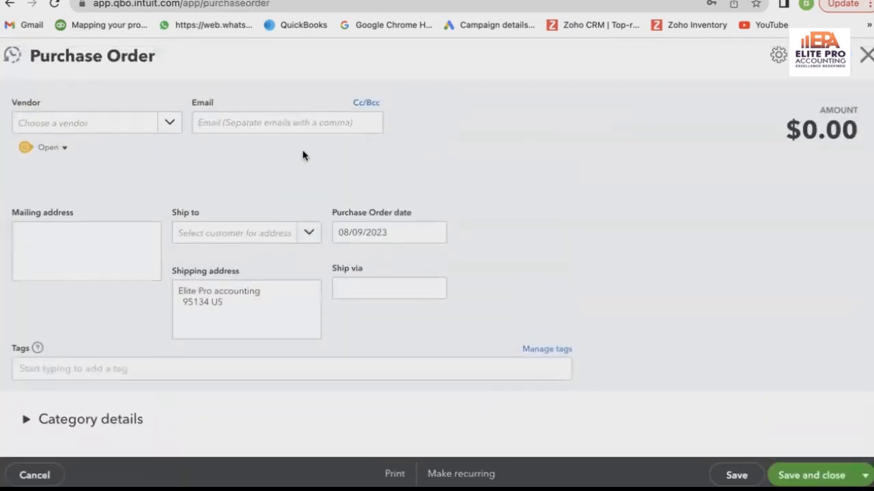
left_click(174, 123)
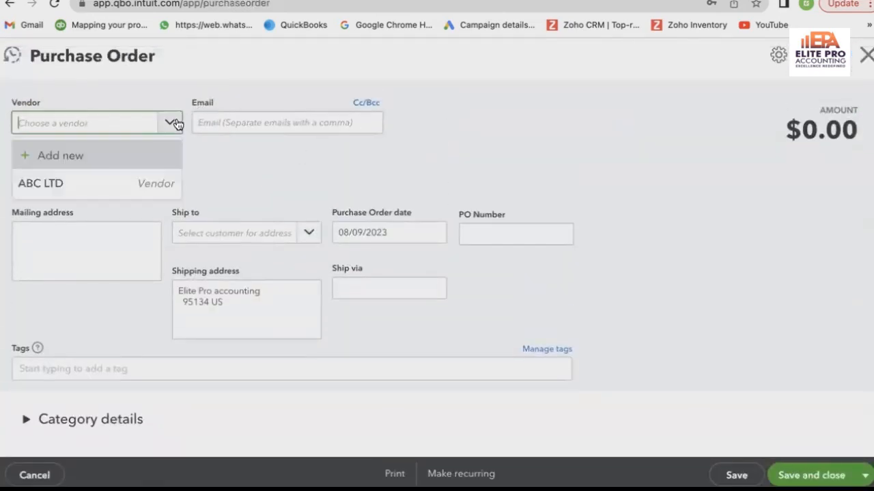
left_click(157, 179)
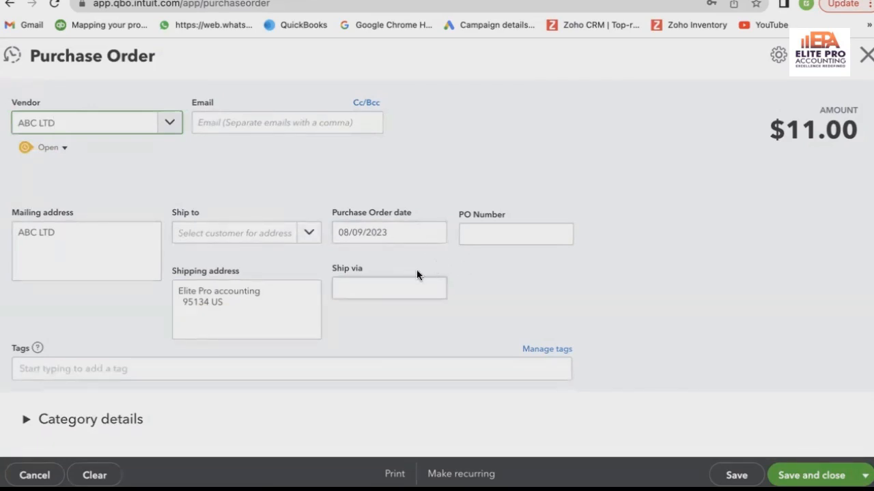
Step: Review the purchase order's number, shipping, item, message and attachment fields and the customers offered for Ship to
scroll(406, 210, "down", 2)
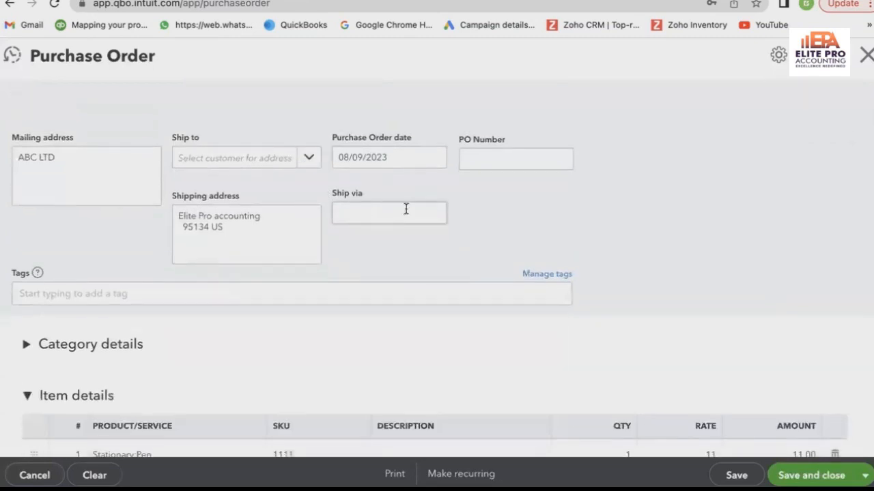
left_click(486, 159)
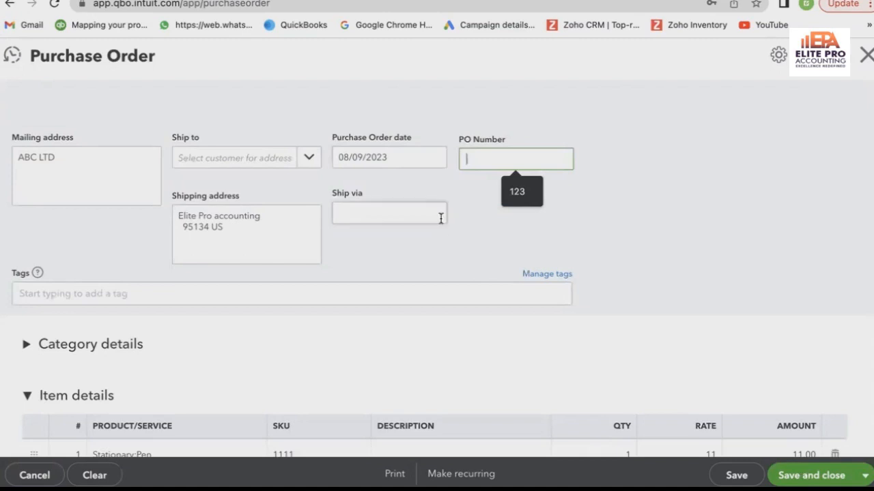
scroll(437, 224, "down", 1)
scroll(67, 236, "up", 2)
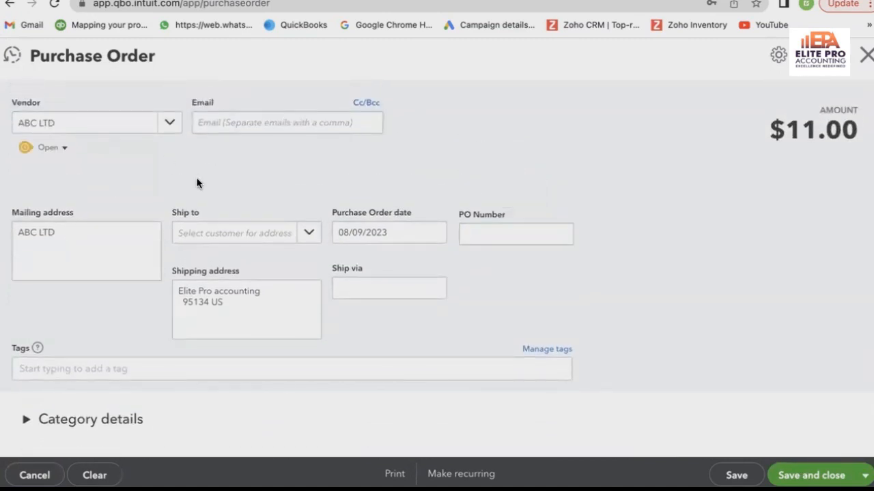
scroll(195, 182, "down", 1)
scroll(201, 215, "down", 3)
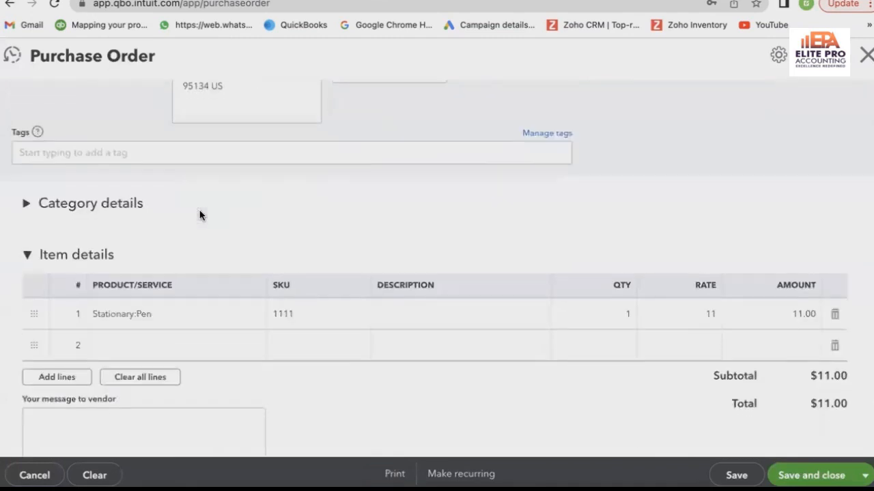
scroll(202, 215, "up", 1)
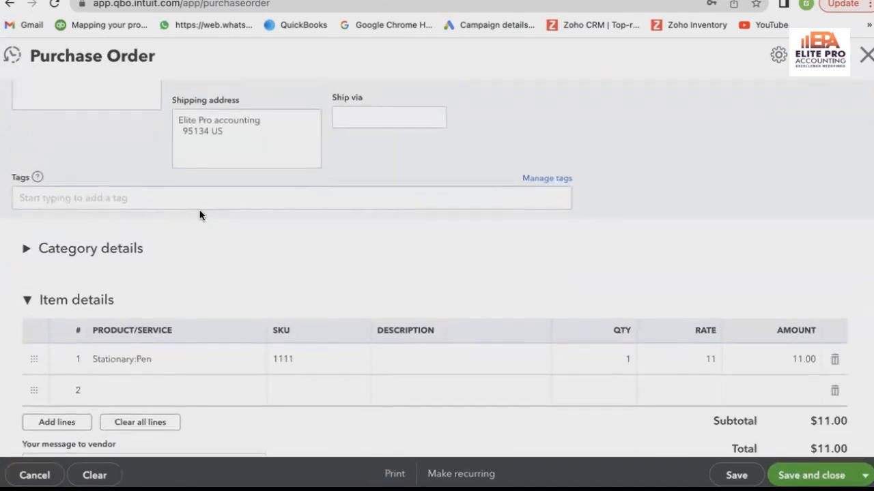
scroll(198, 213, "down", 4)
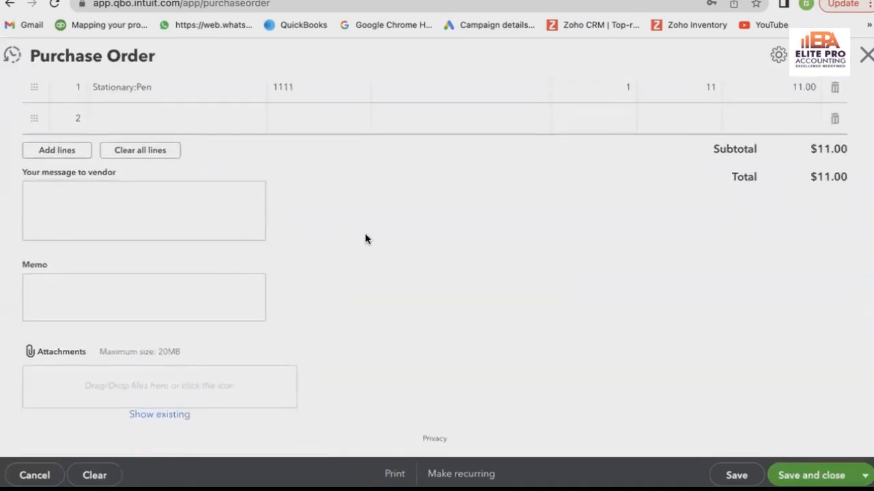
scroll(364, 238, "up", 5)
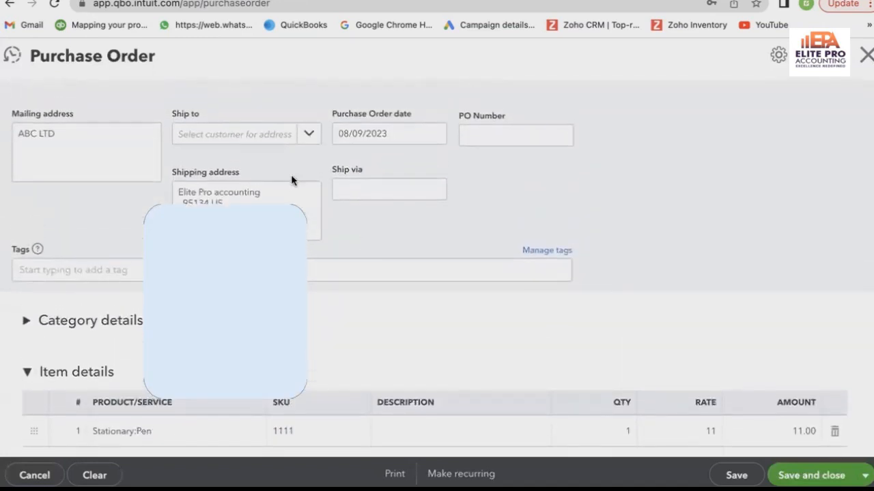
scroll(298, 164, "down", 3)
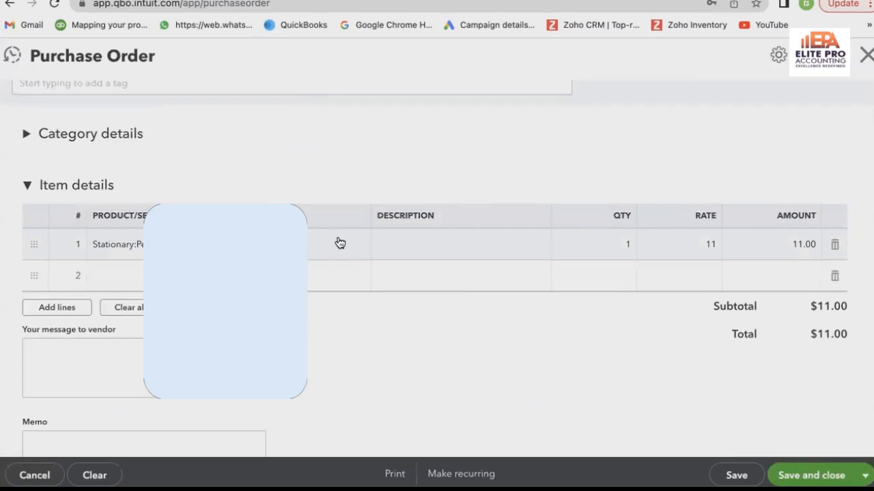
scroll(338, 243, "up", 3)
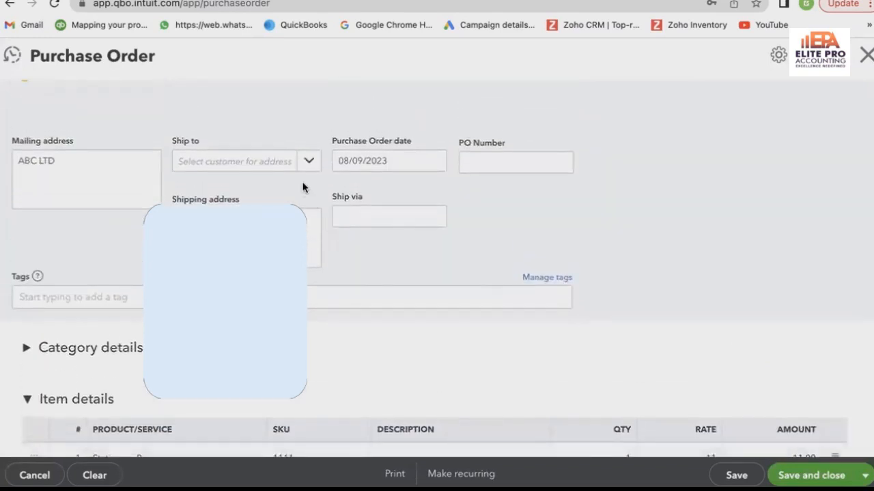
left_click(314, 159)
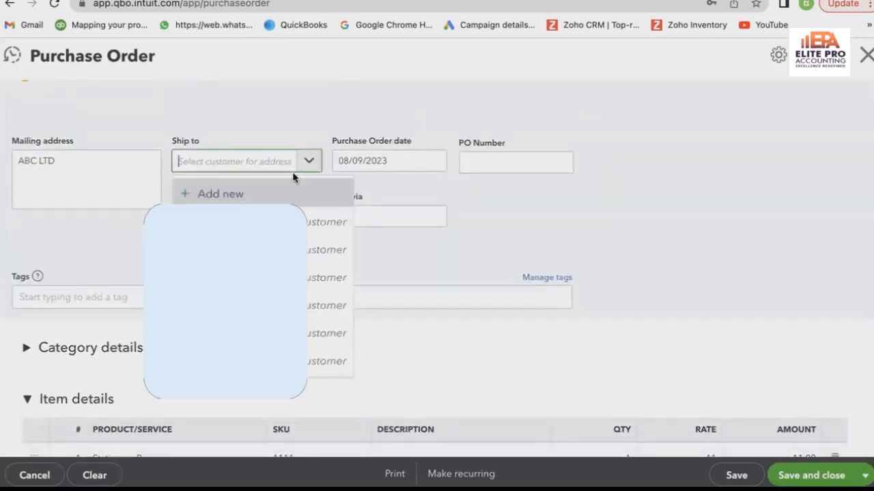
left_click(474, 236)
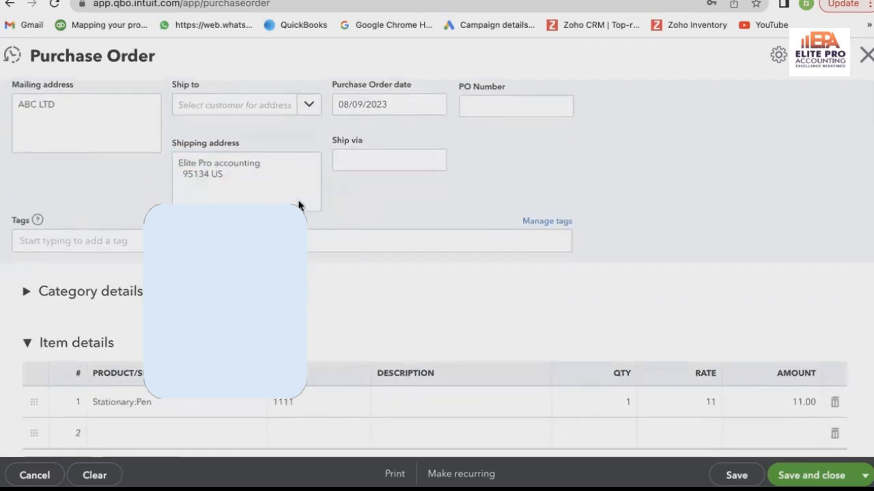
Step: Expand the purchase order's category details, look through the categories offered for the first line, and collapse the section again
scroll(298, 205, "down", 2)
scroll(478, 273, "down", 1)
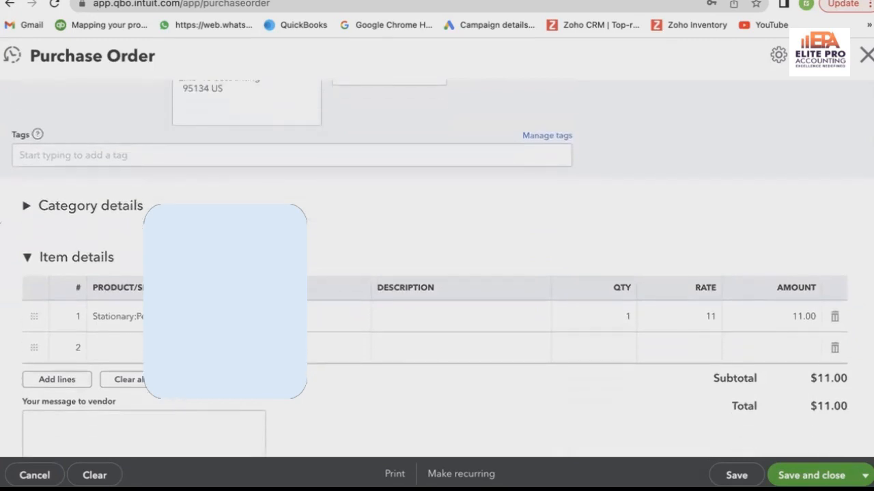
left_click(26, 206)
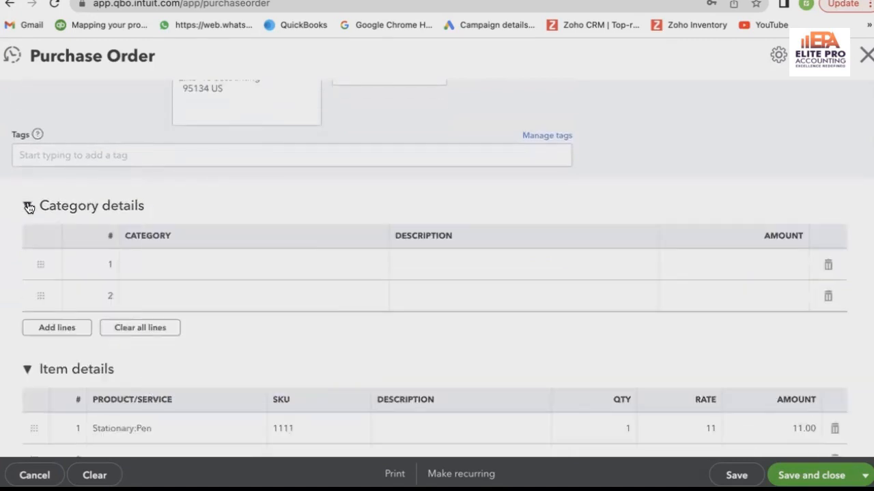
left_click(171, 266)
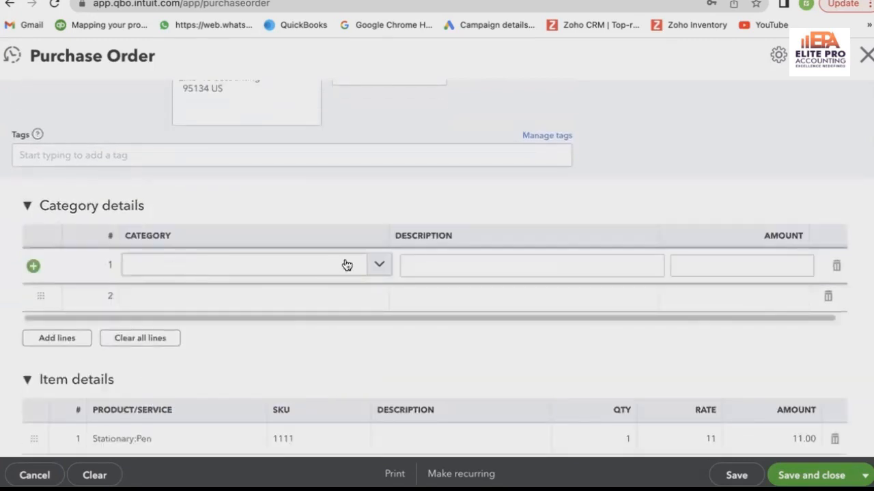
left_click(379, 264)
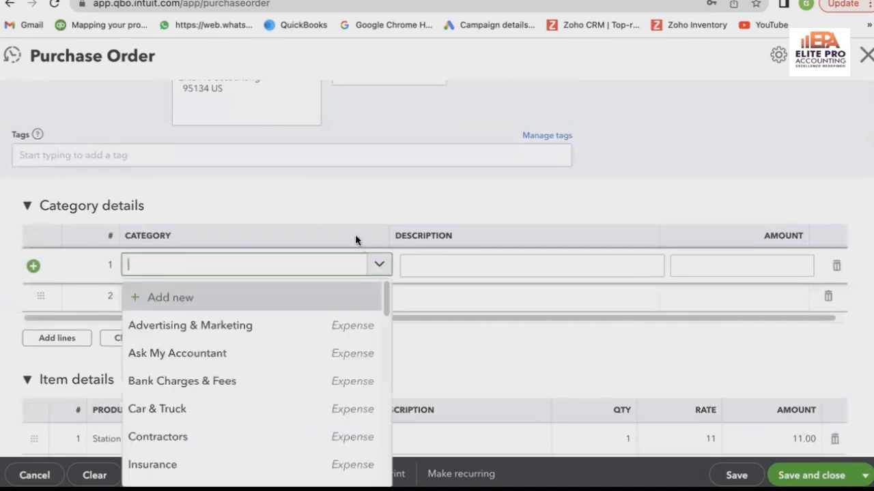
left_click(26, 205)
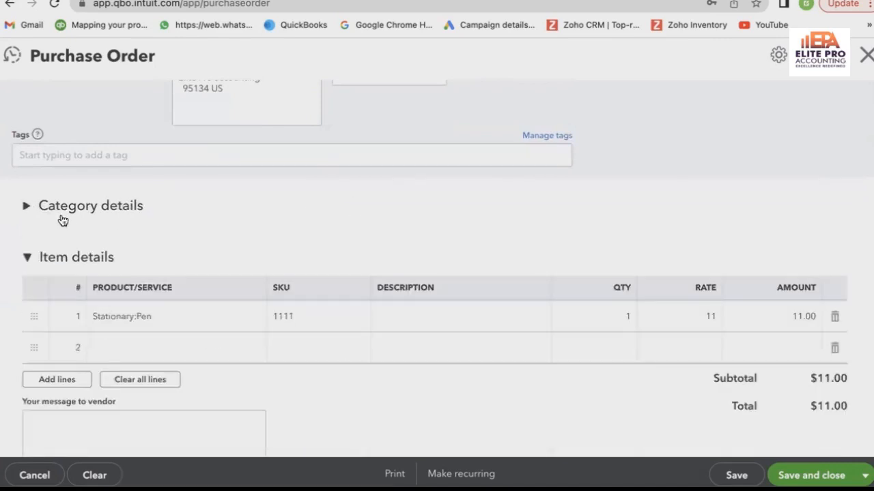
Step: Describe the Stationary:Pen item line as PARKER 10 and set its quantity to 10
scroll(112, 222, "down", 1)
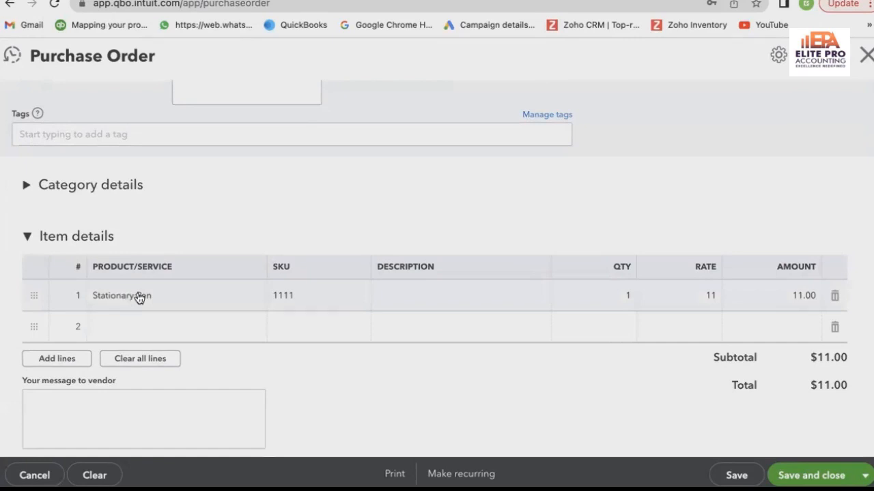
left_click(170, 298)
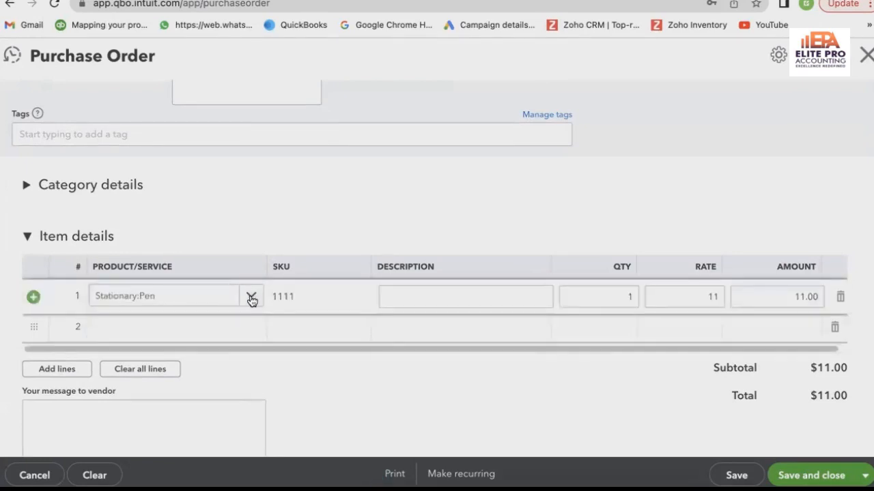
left_click(252, 301)
left_click(252, 301)
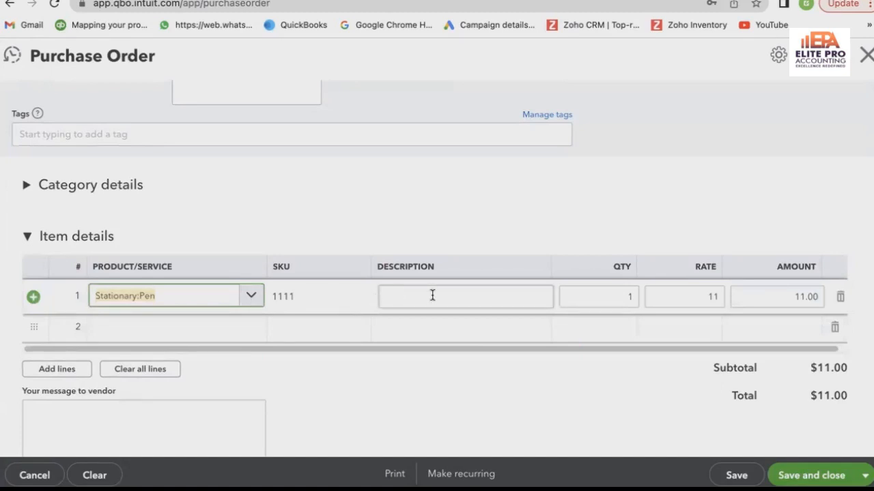
left_click(406, 298)
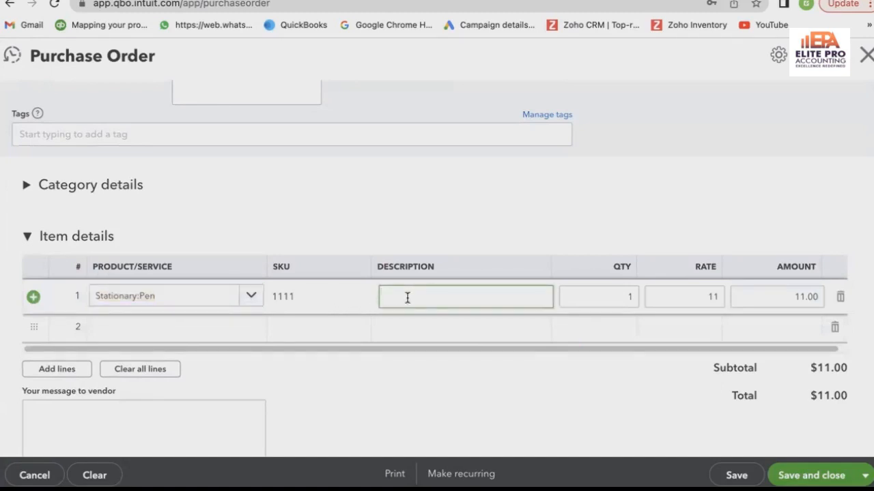
type("PARKER 10")
key("Tab")
type("0")
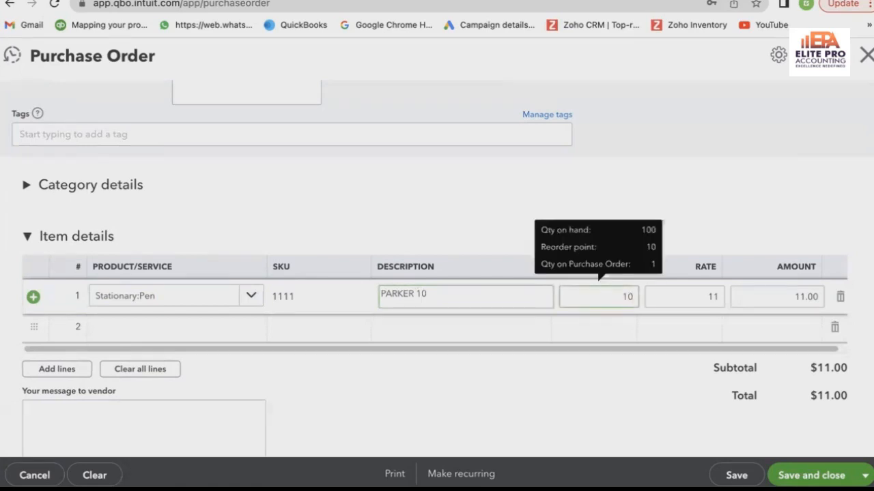
key("Tab")
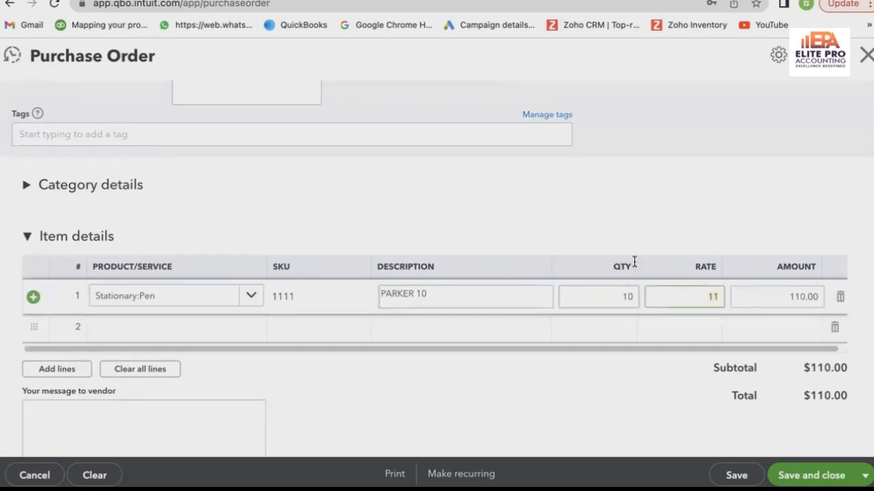
Step: Check the rest of the ABC LTD purchase order, save it, and close it to return to the expense transactions
scroll(637, 258, "down", 2)
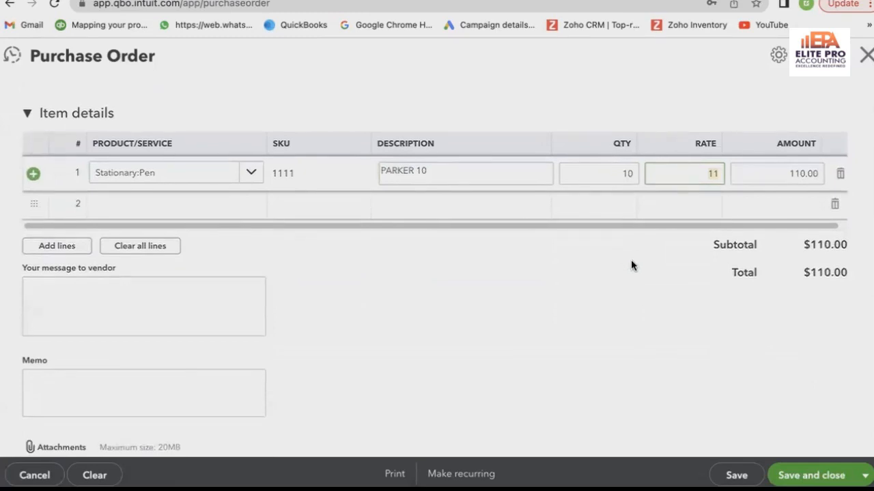
scroll(629, 260, "down", 1)
scroll(679, 341, "down", 2)
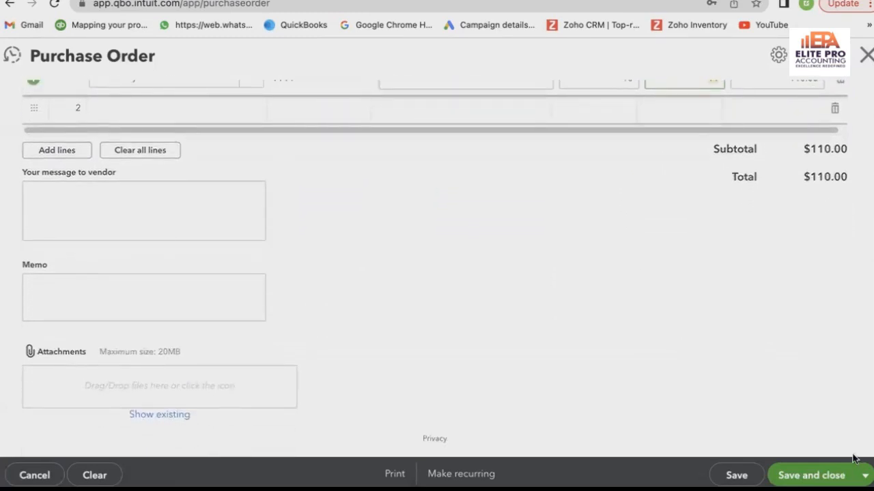
scroll(821, 391, "up", 1)
scroll(822, 391, "up", 5)
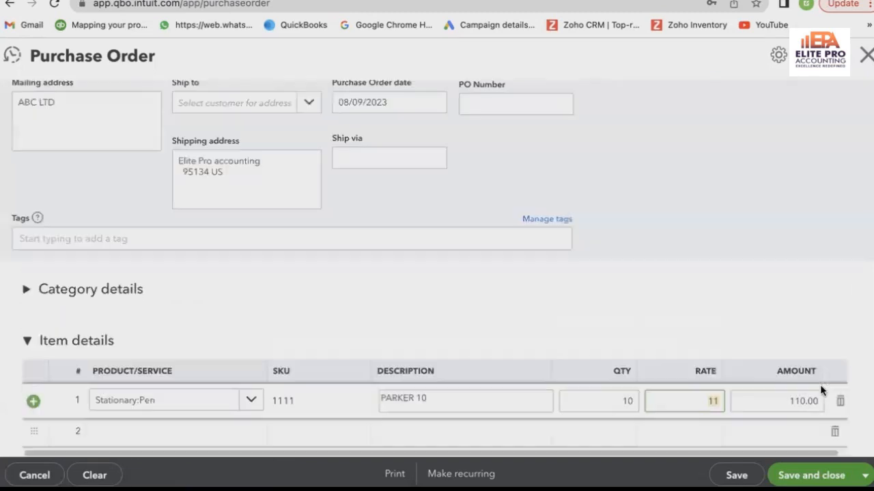
left_click(737, 475)
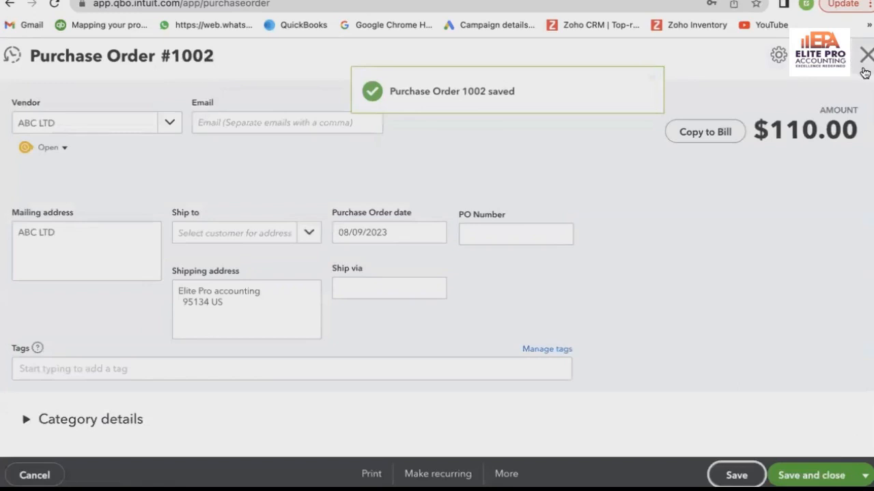
left_click(864, 65)
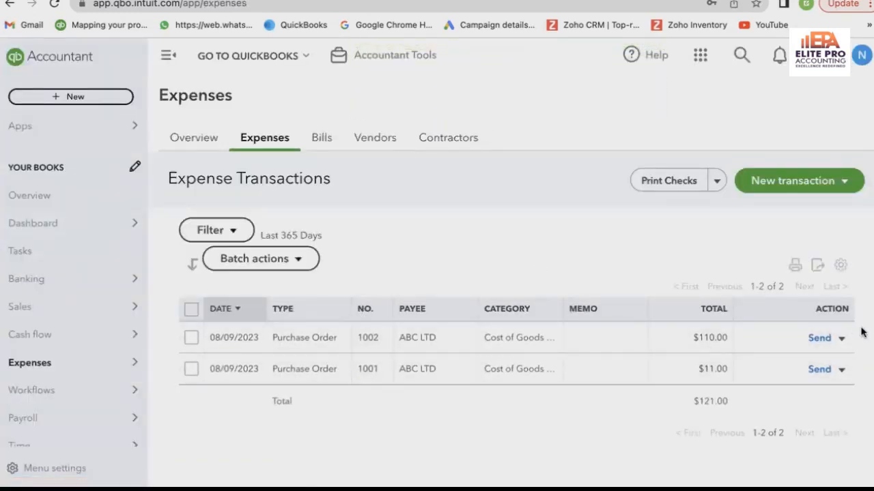
Step: Look through the actions available for the $110.00 ABC LTD purchase order and dismiss the time-tracking reminder
left_click(841, 337)
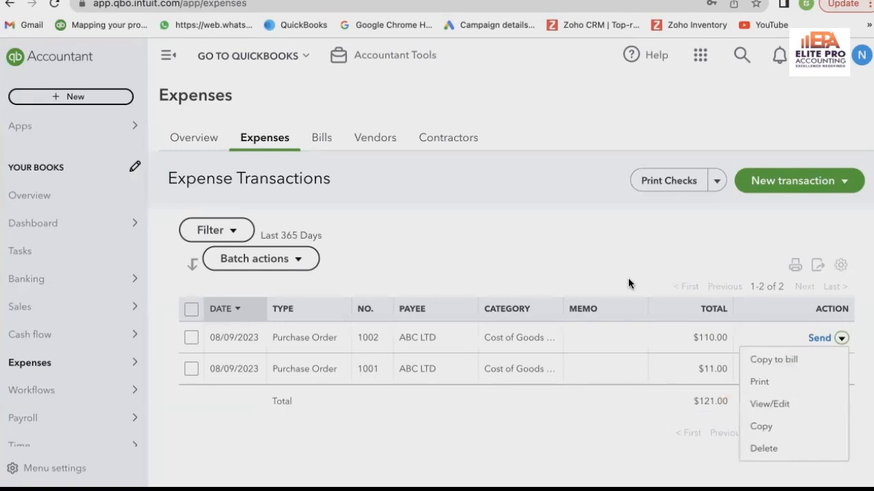
left_click(456, 261)
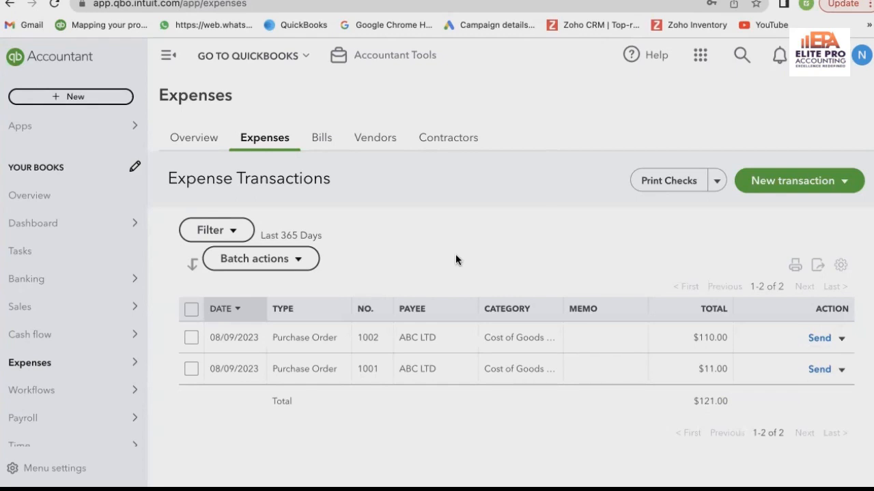
left_click(843, 342)
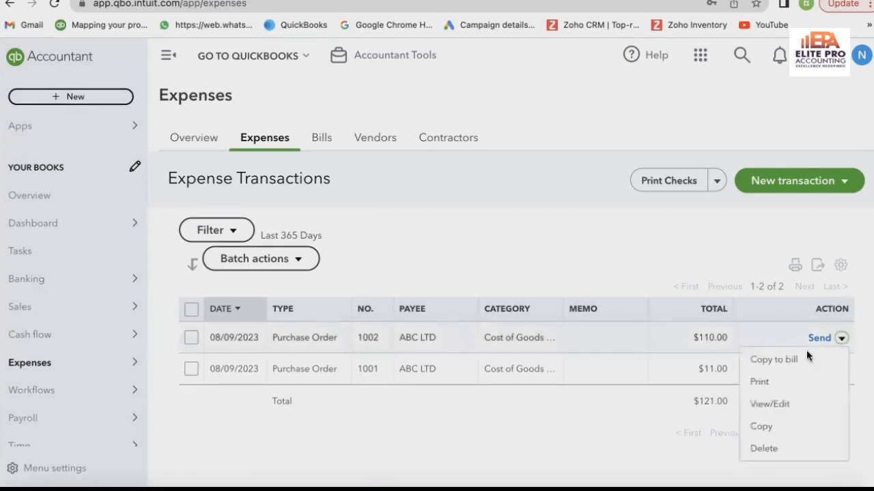
left_click(627, 244)
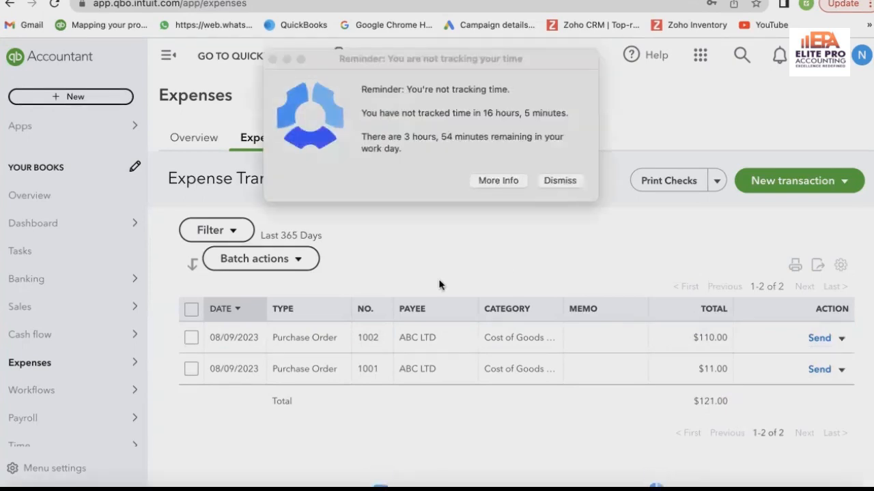
left_click(274, 60)
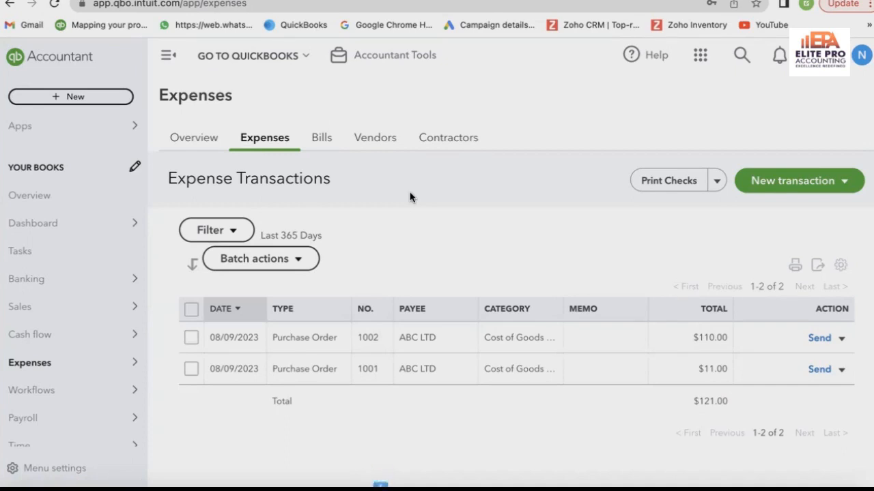
Step: Open the $110.00 ABC LTD purchase order, review its header, item details and Copy to Bill option, and close it
left_click(333, 337)
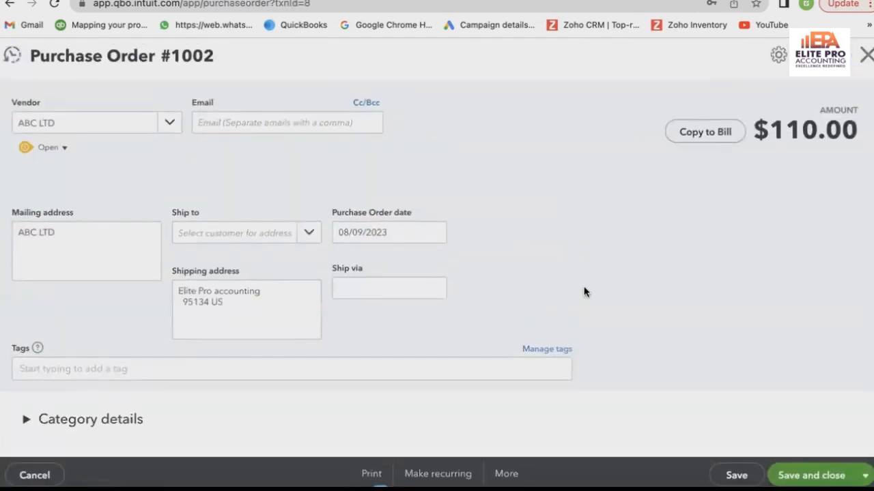
scroll(581, 289, "down", 5)
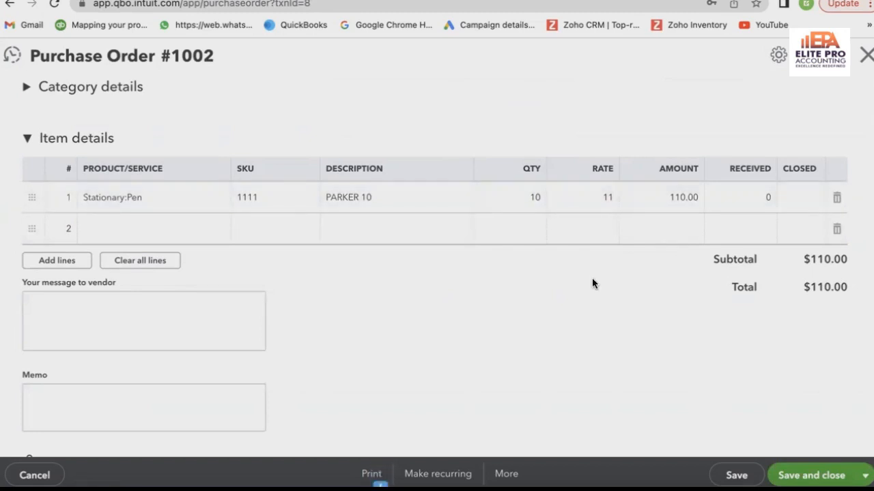
scroll(591, 284, "up", 5)
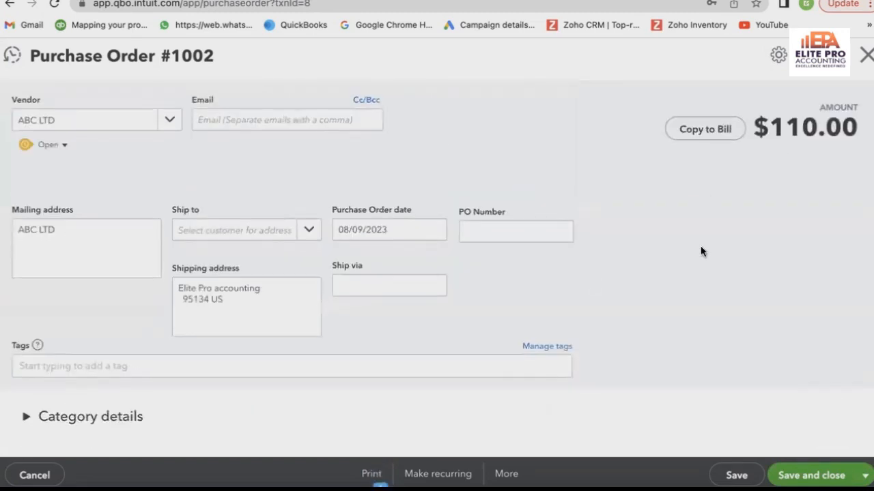
left_click(863, 55)
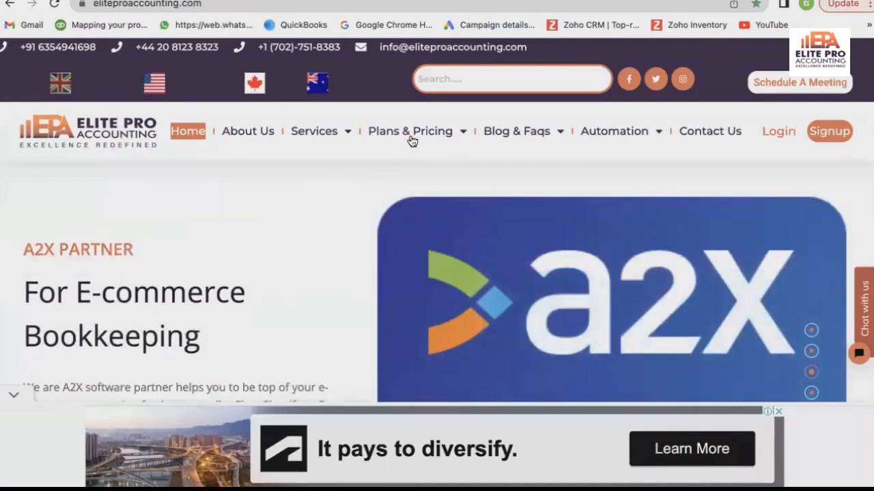
Step: On the Elite Pro Accounting website, open the outsourced bookkeeping plans for Canada
mouse_move(410, 135)
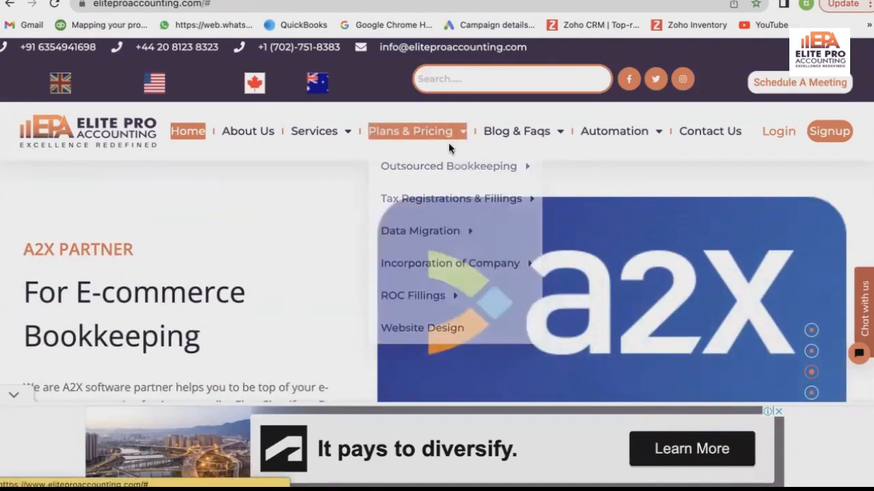
left_click(448, 144)
mouse_move(444, 140)
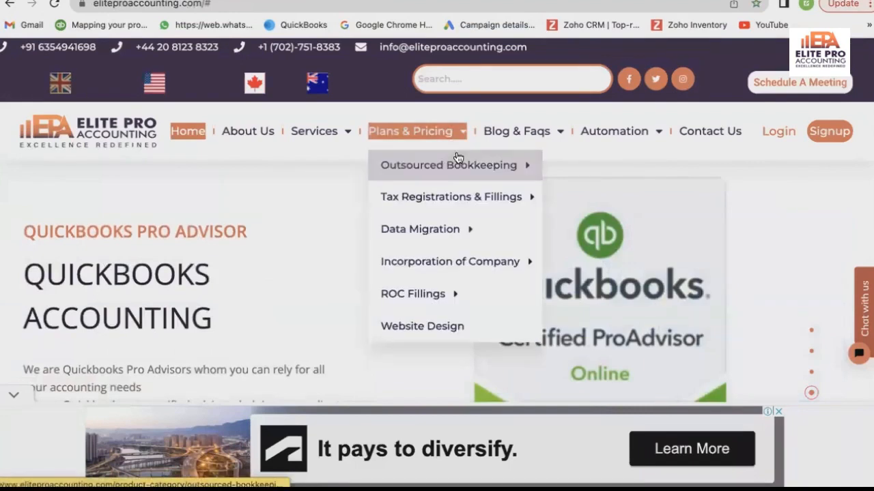
mouse_move(462, 167)
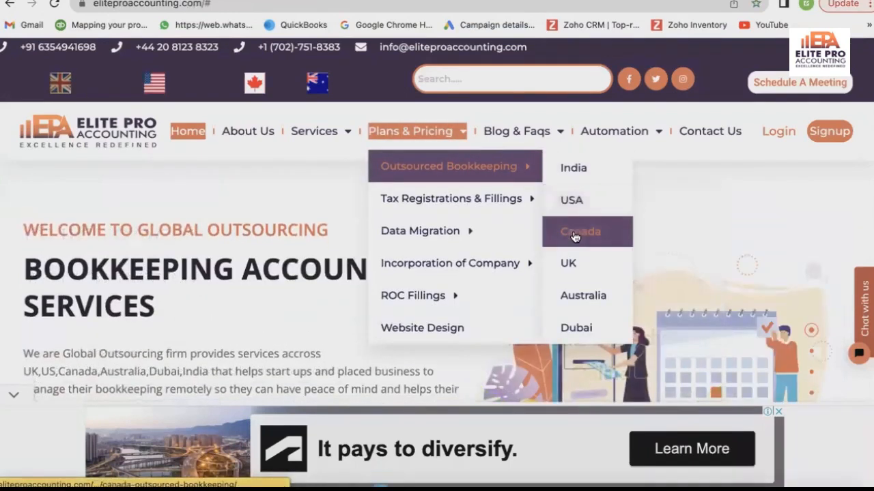
left_click(575, 236)
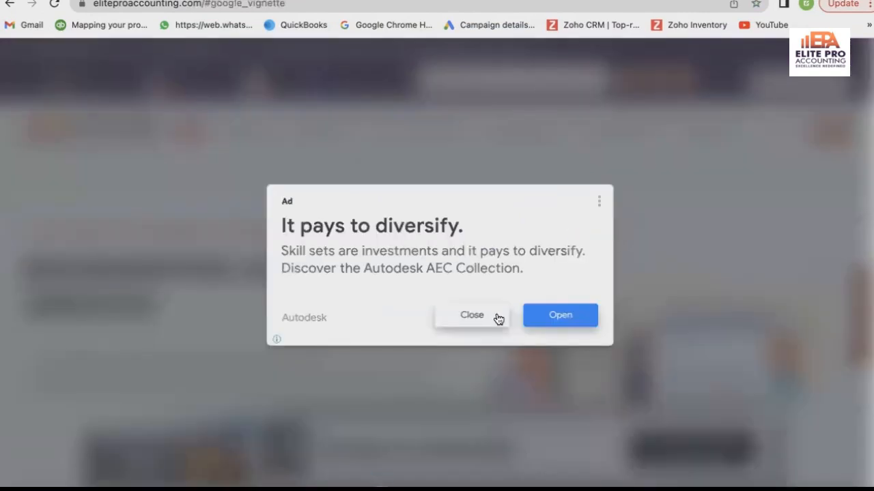
Step: Open the Monthly Bookkeeping – Canada plan's options and review its included services and package details
scroll(332, 275, "down", 8)
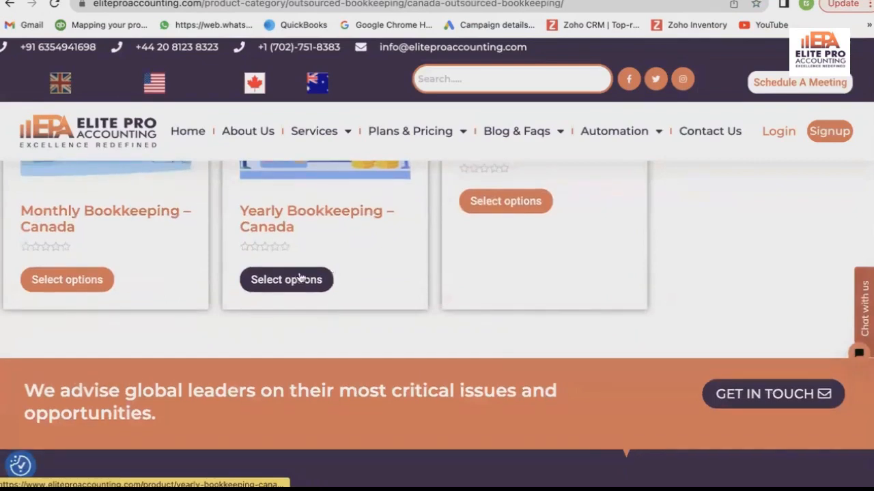
left_click(93, 280)
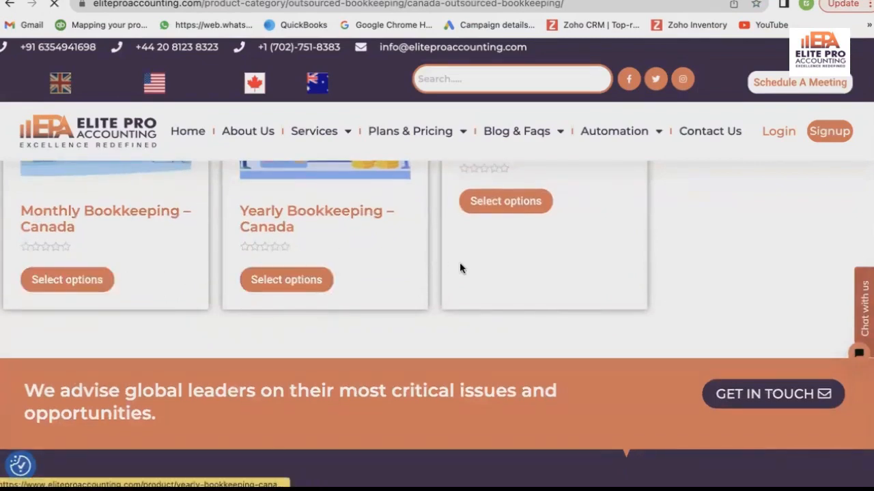
scroll(520, 273, "down", 1)
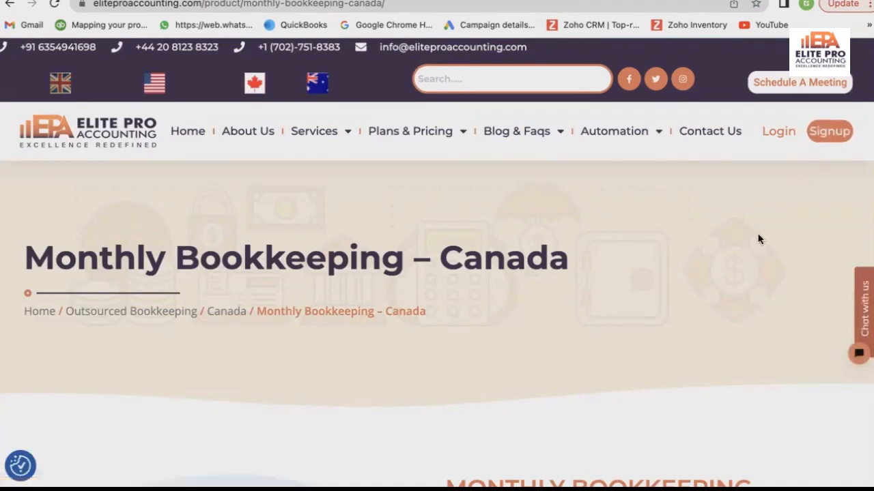
scroll(673, 269, "down", 10)
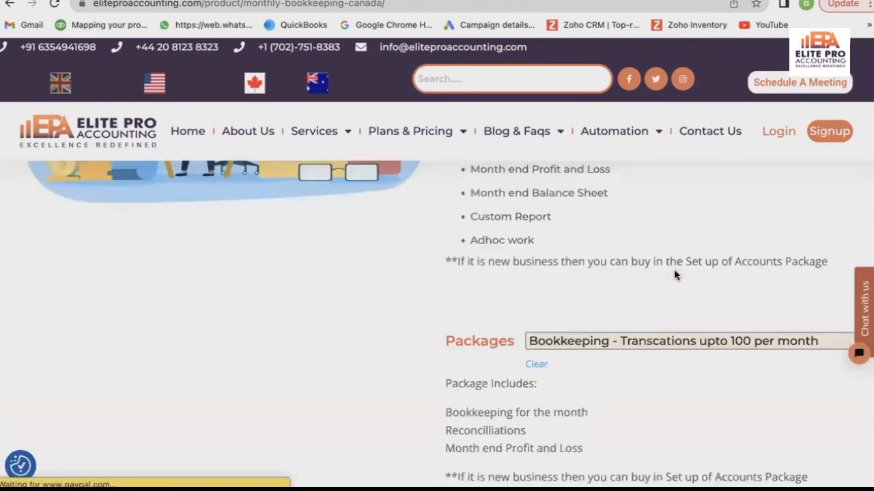
scroll(674, 269, "up", 1)
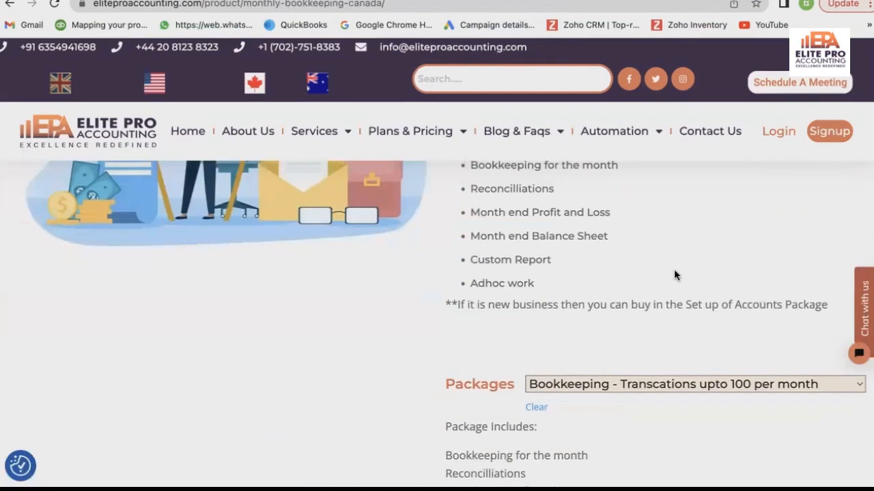
scroll(673, 269, "up", 1)
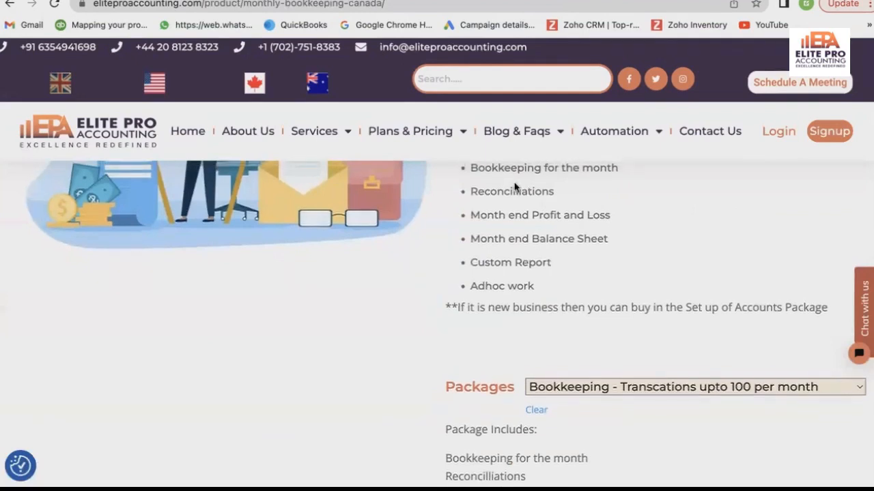